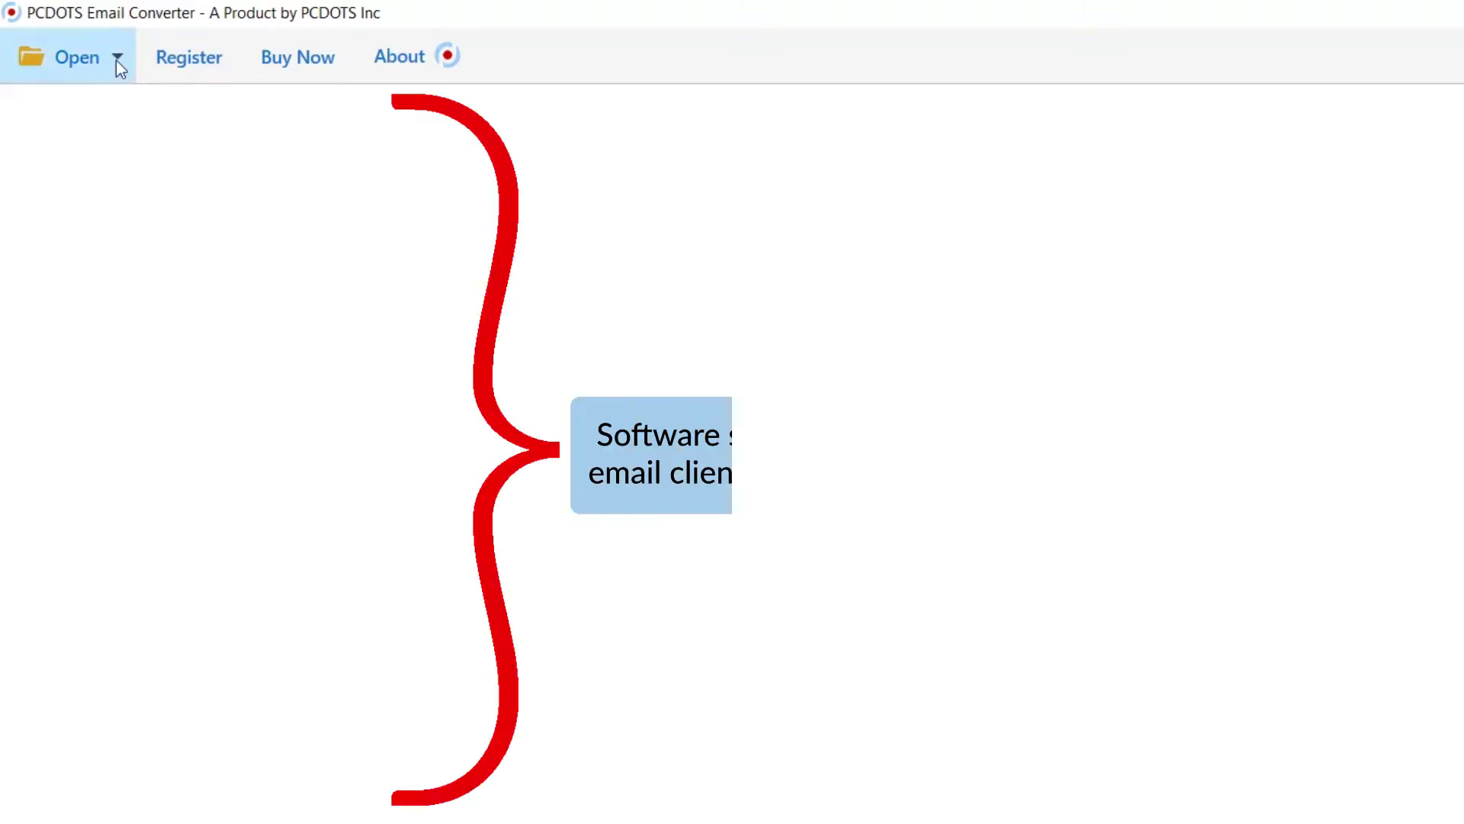
- Load the configured Mailbird account from the Open menu's MailBird Accounts sources
click(116, 61)
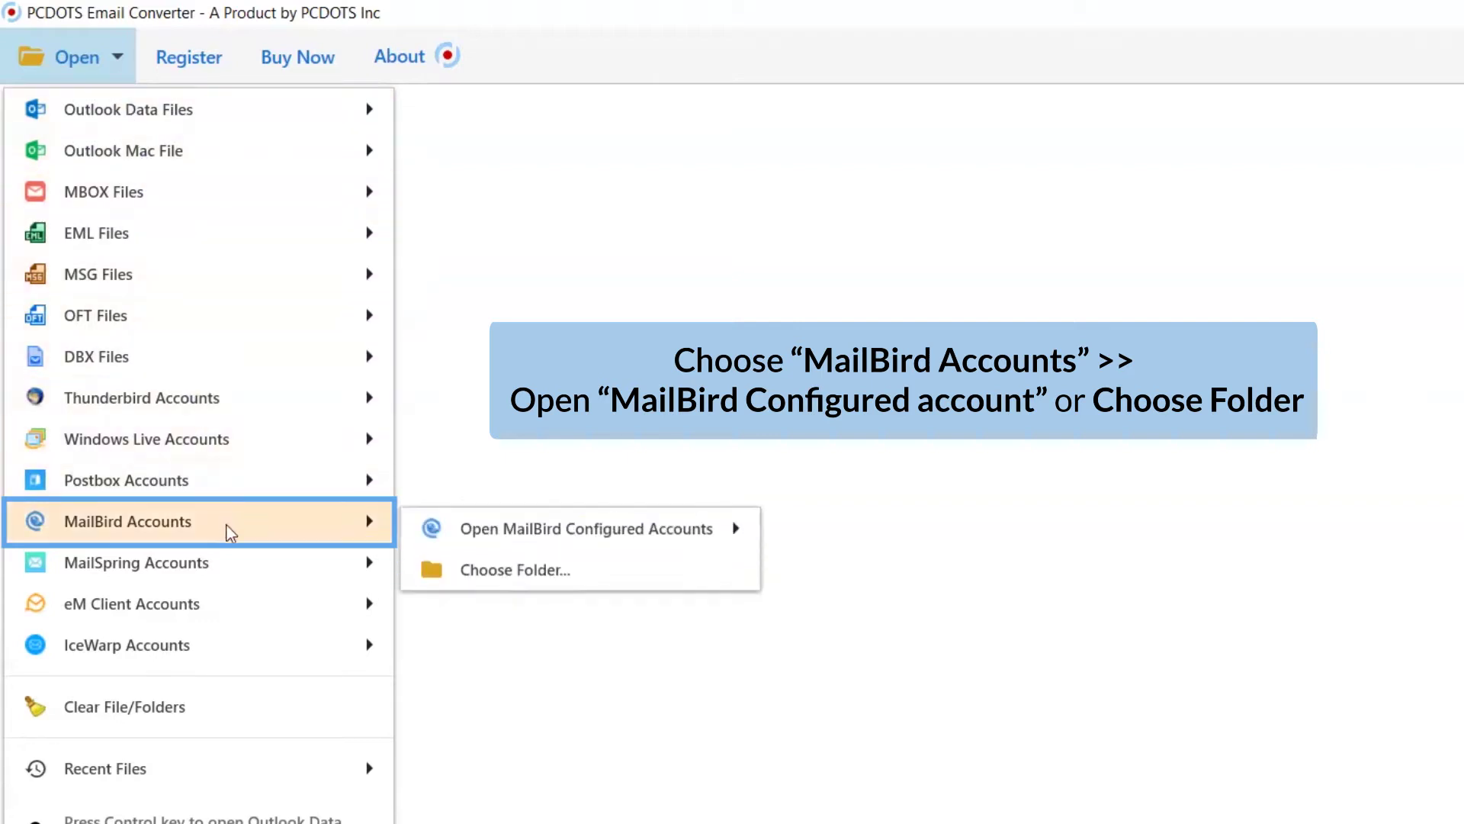
mouse_move(127, 522)
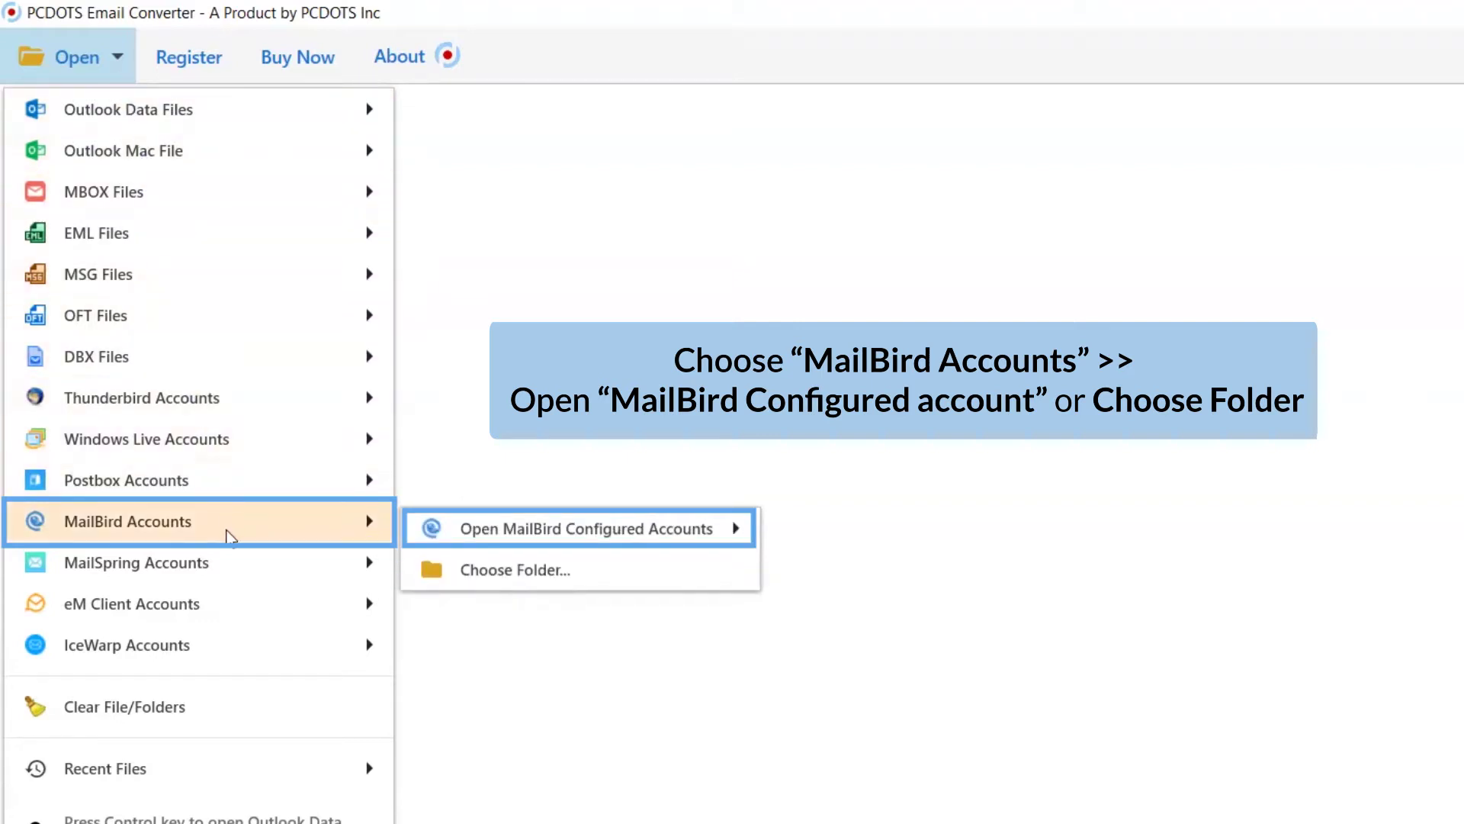
mouse_move(586, 528)
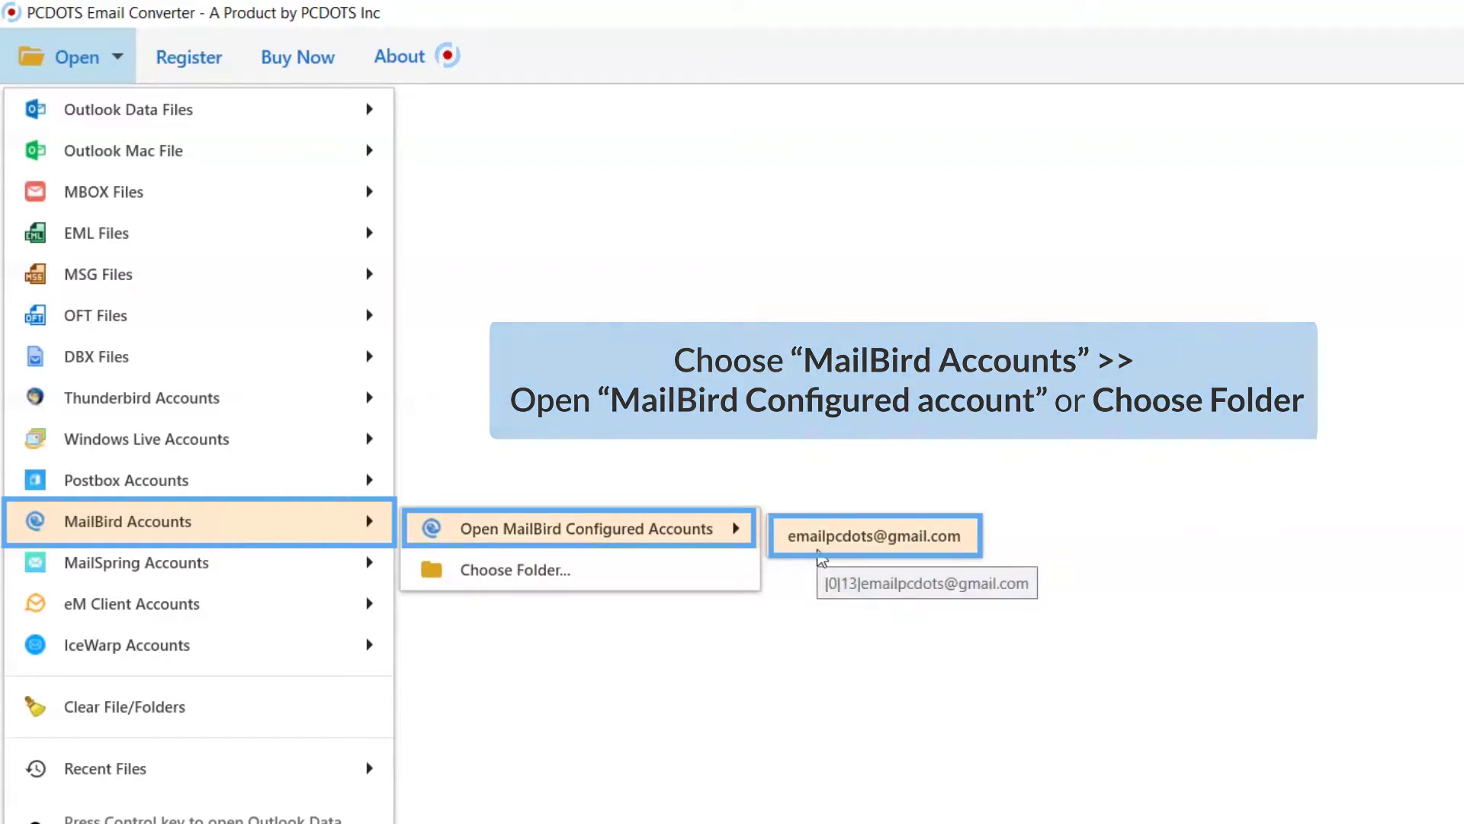
click(821, 539)
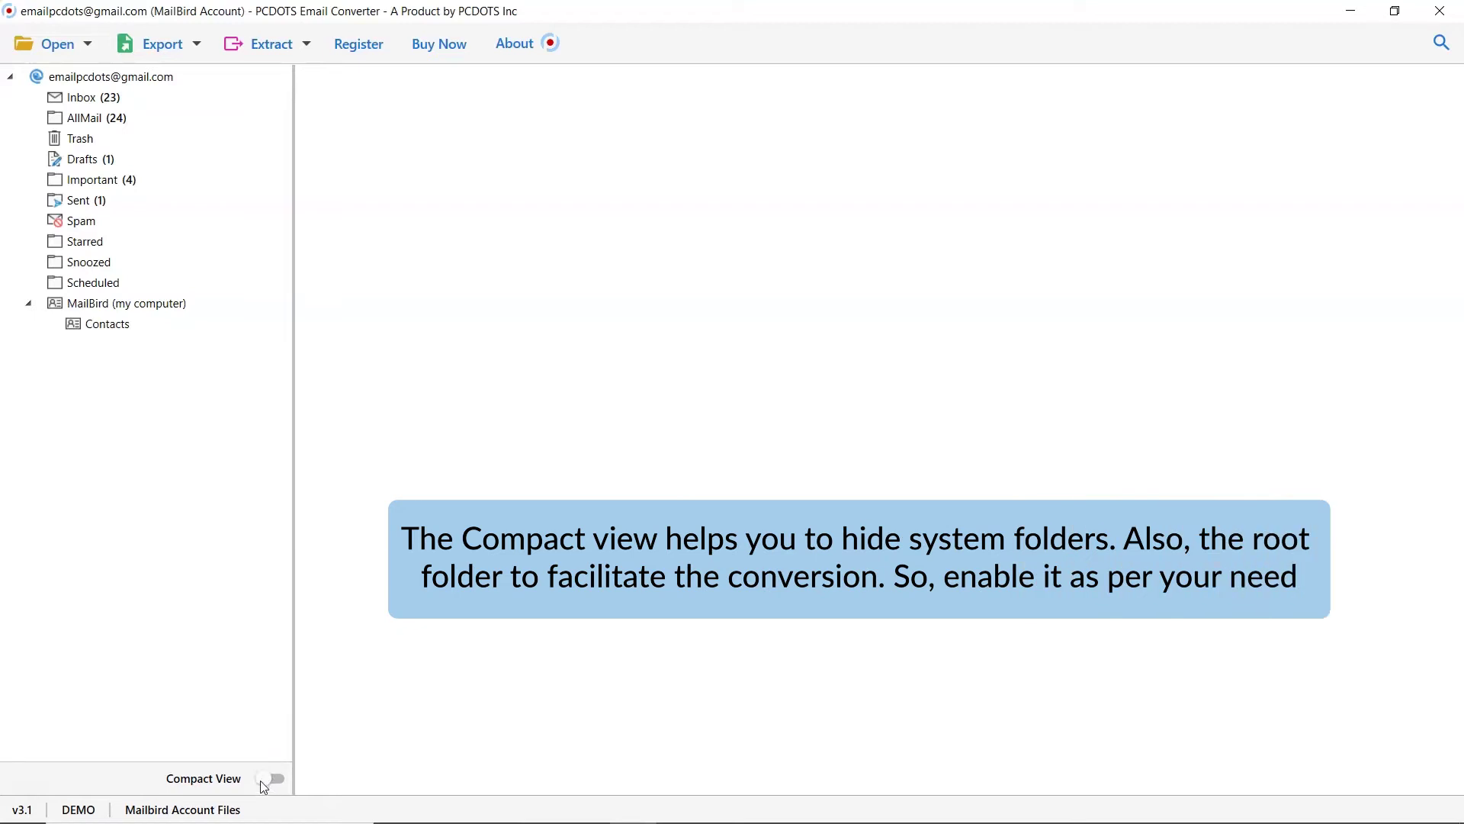
- Turn Compact View on, then off again, so all system folders reappear in the tree
click(263, 779)
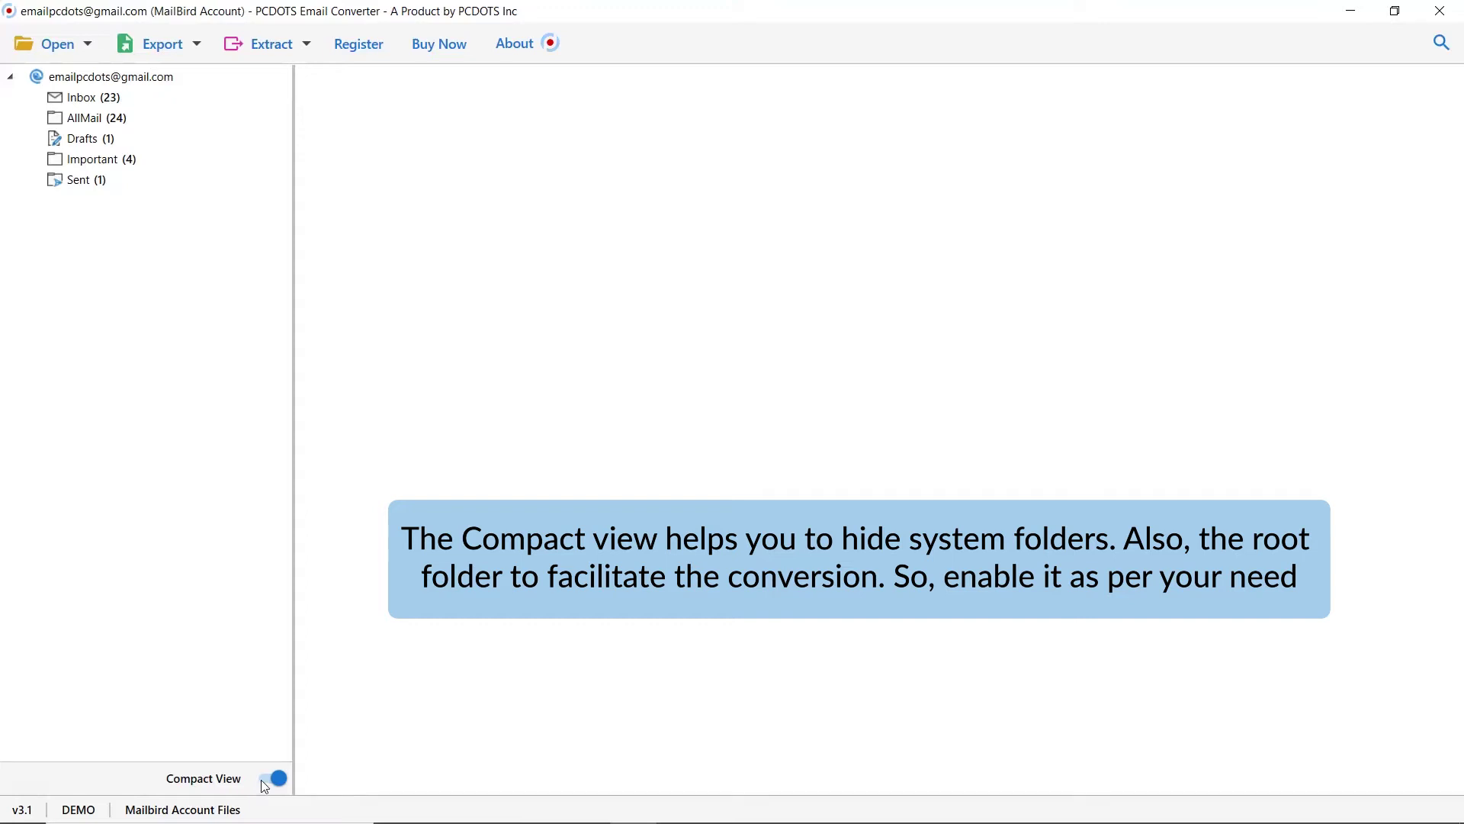
click(272, 779)
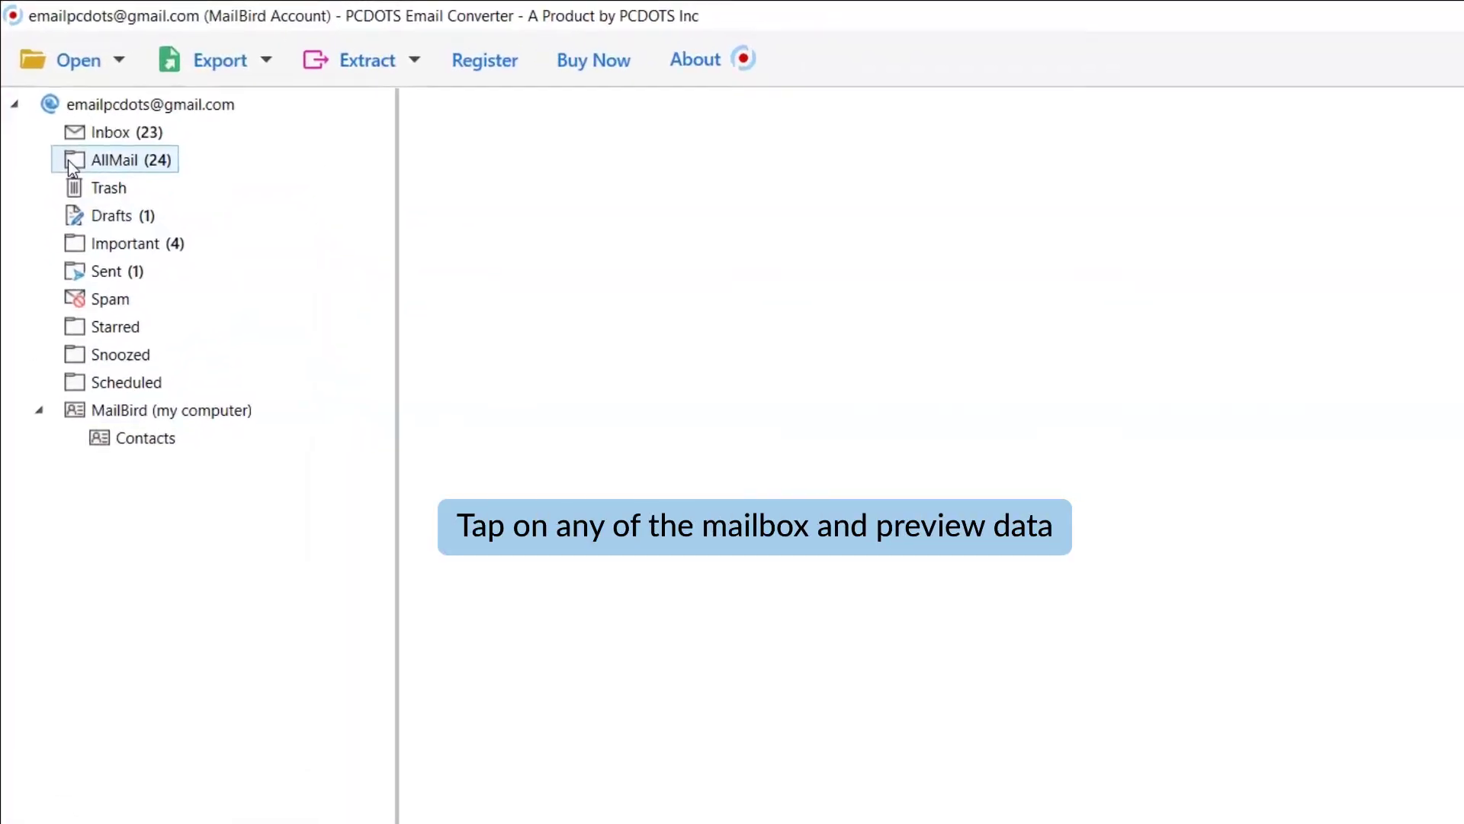
- In AllMail, preview the 'How is the history put together?' email and open Email Marketing.docx
click(71, 162)
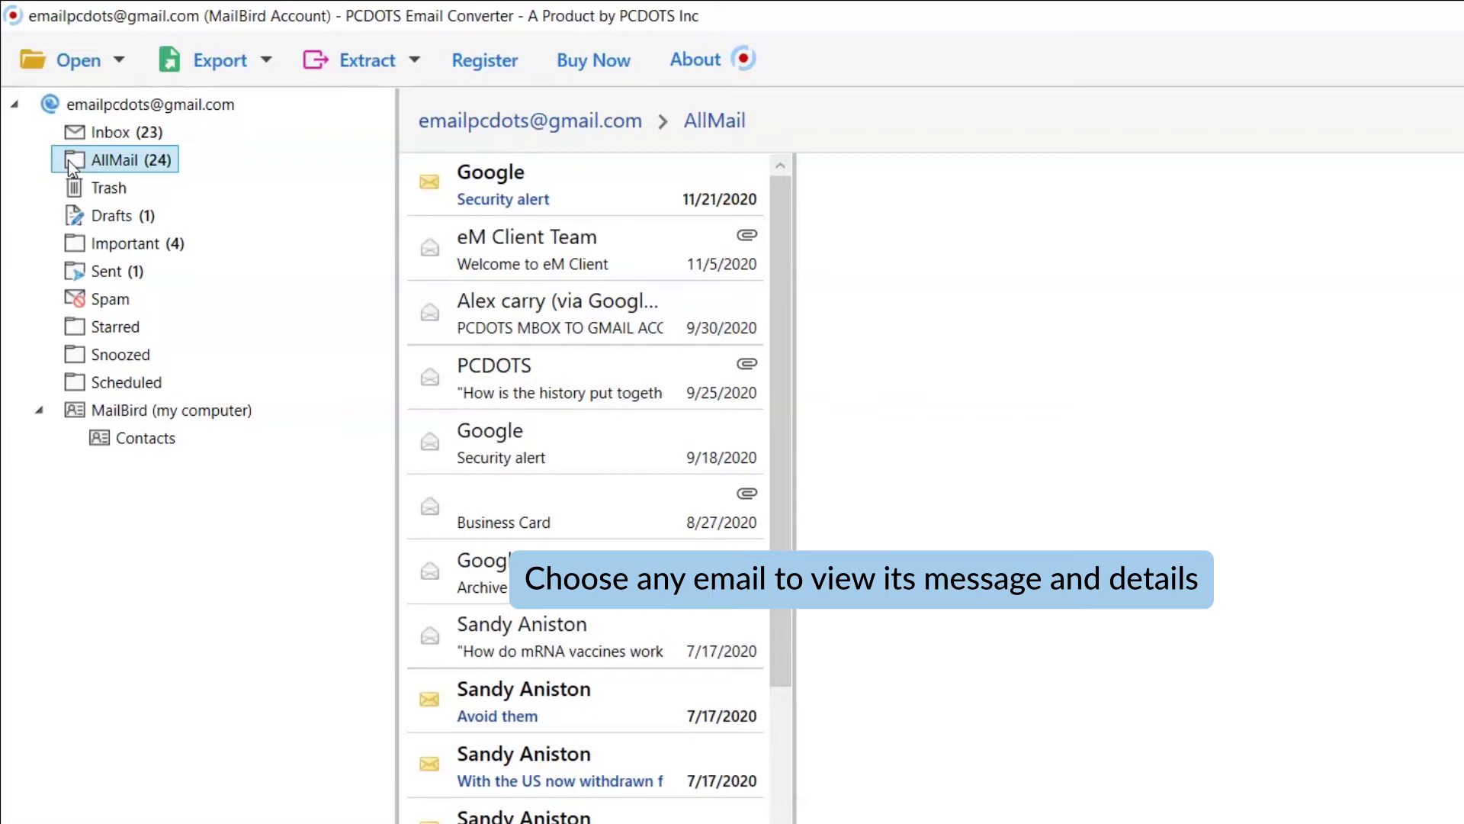
click(517, 392)
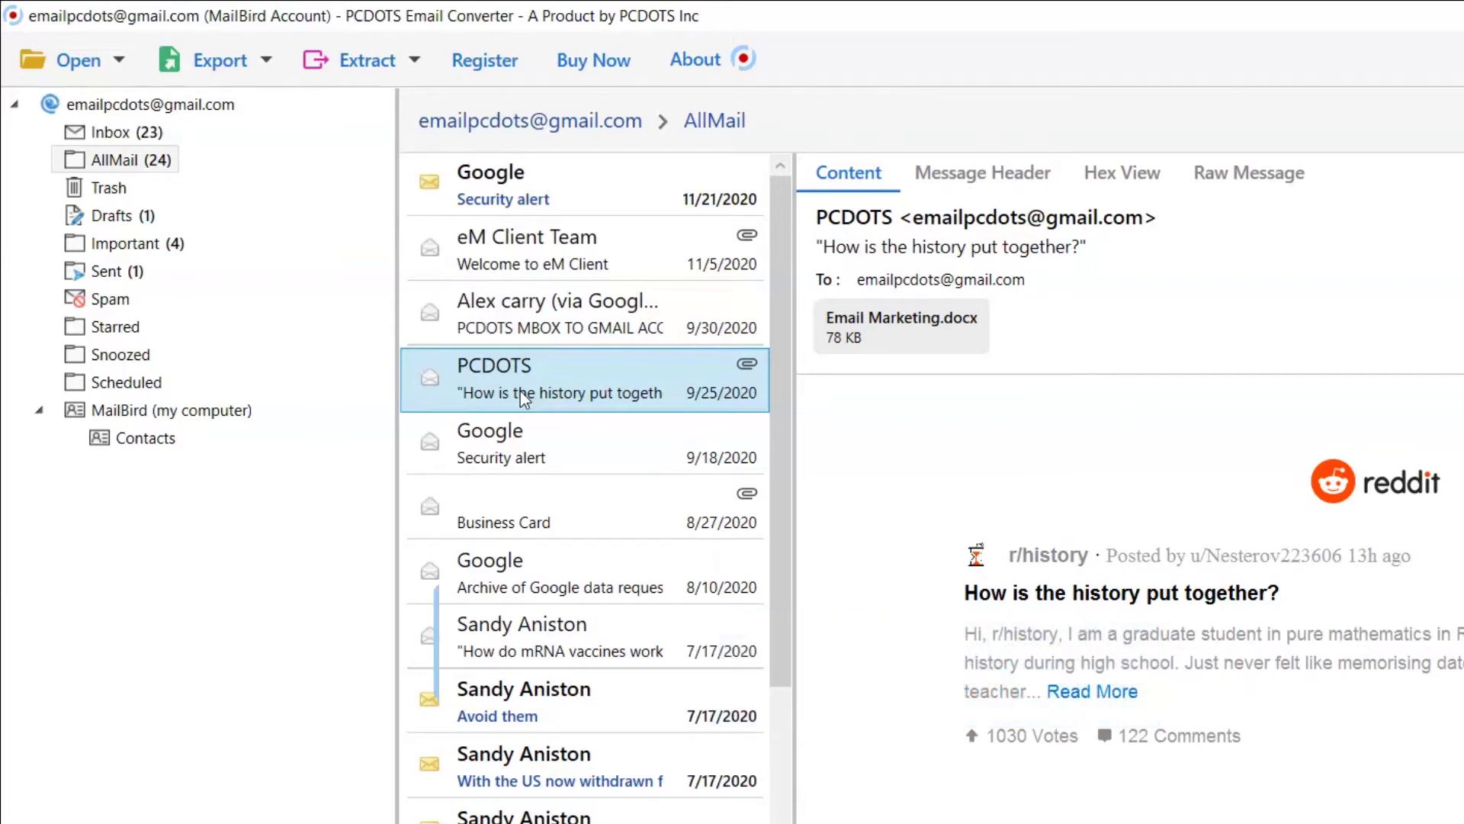
right_click(912, 343)
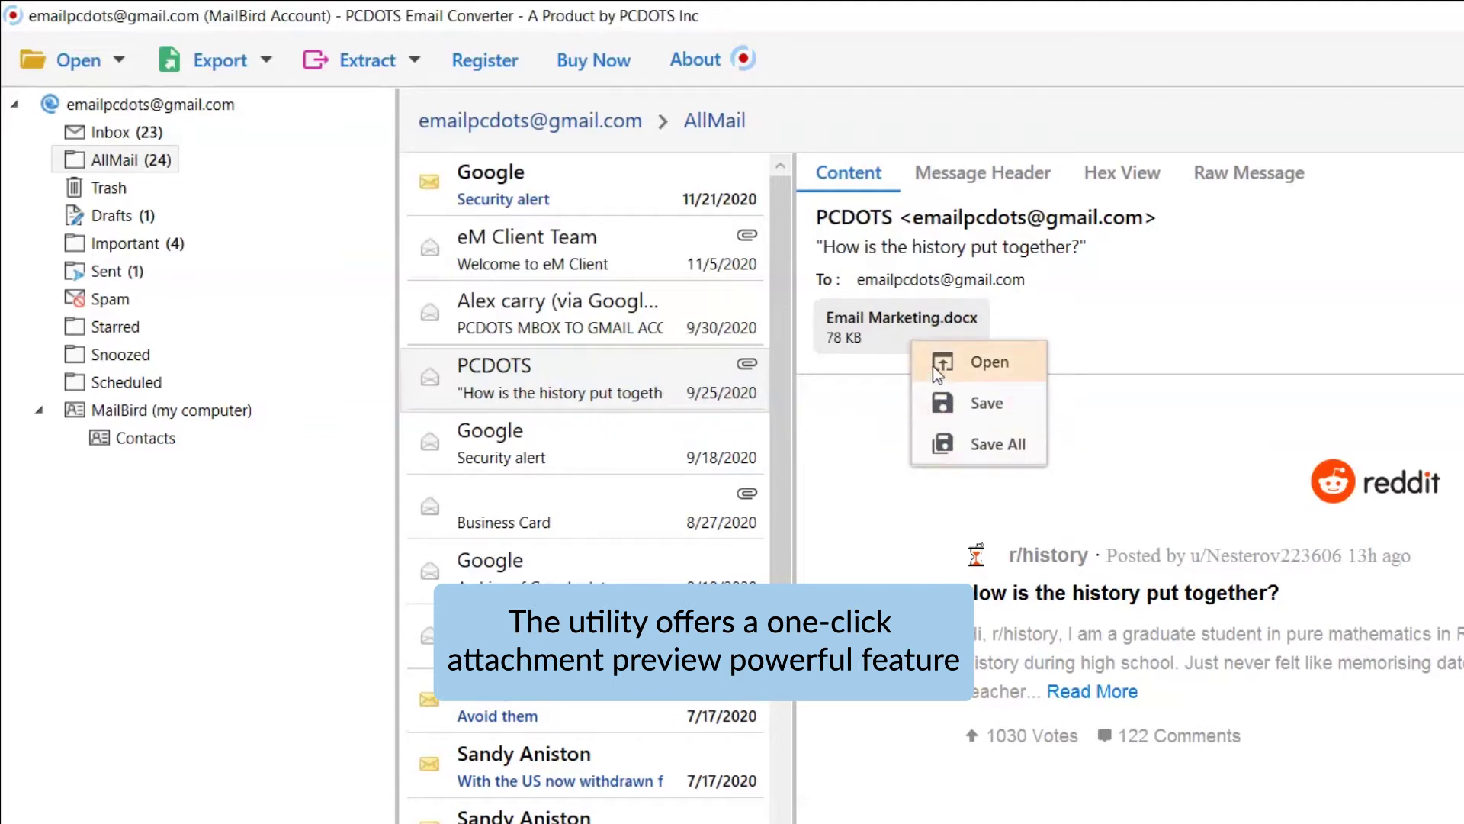
click(933, 366)
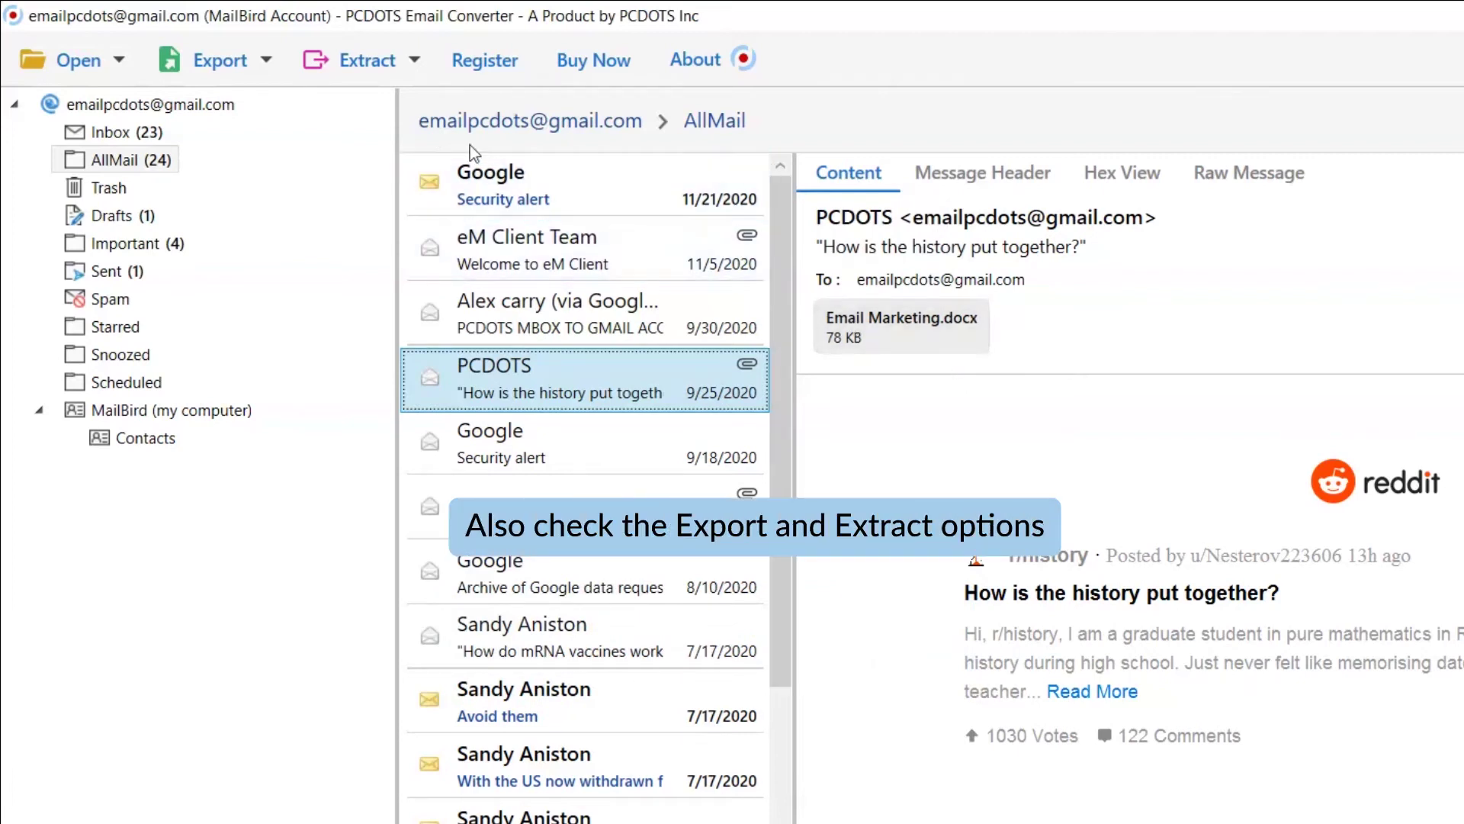
- Review the Export and Extract dropdown options, then bring back the export format list
click(268, 61)
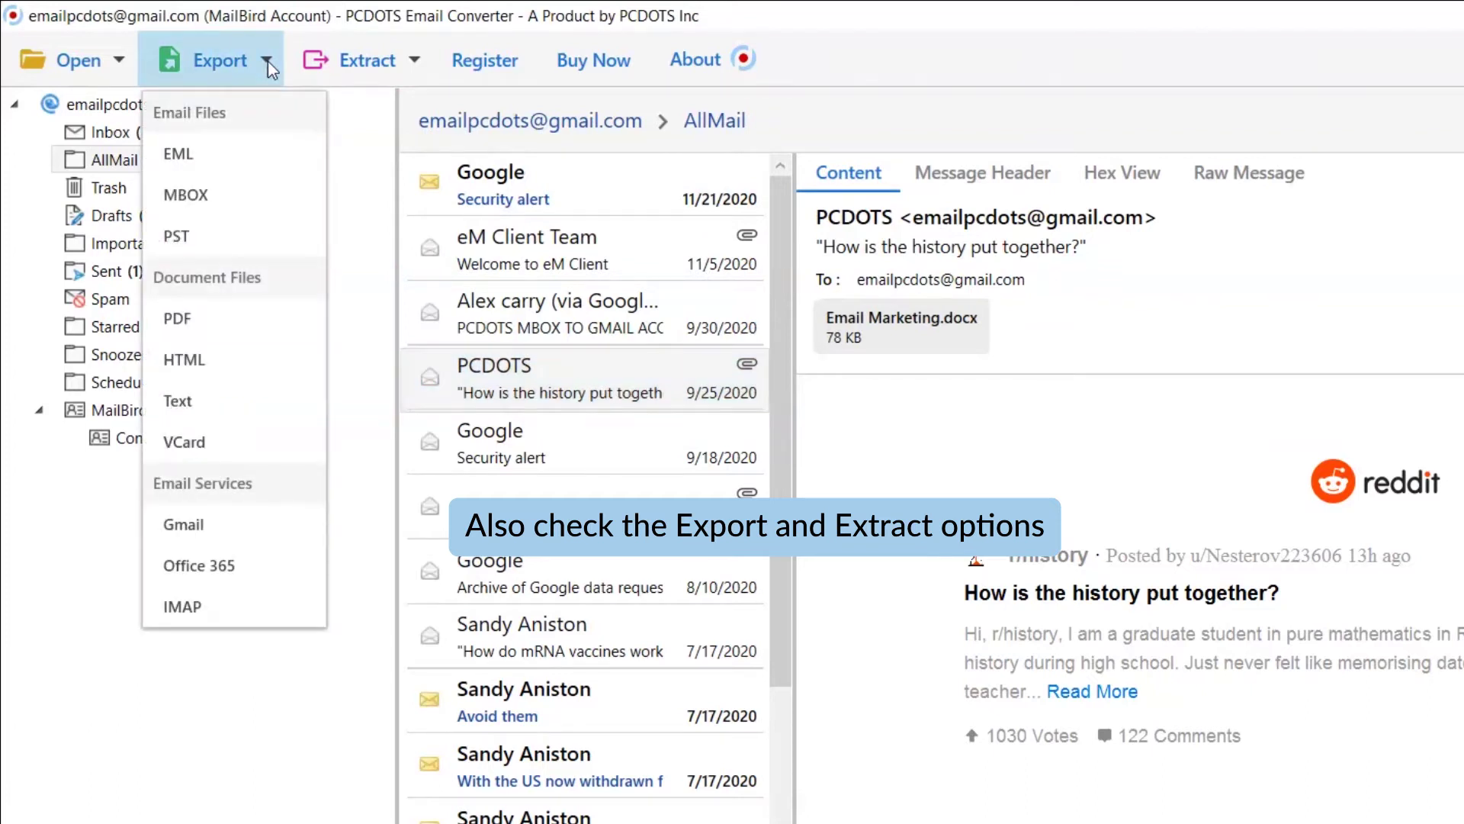
click(269, 61)
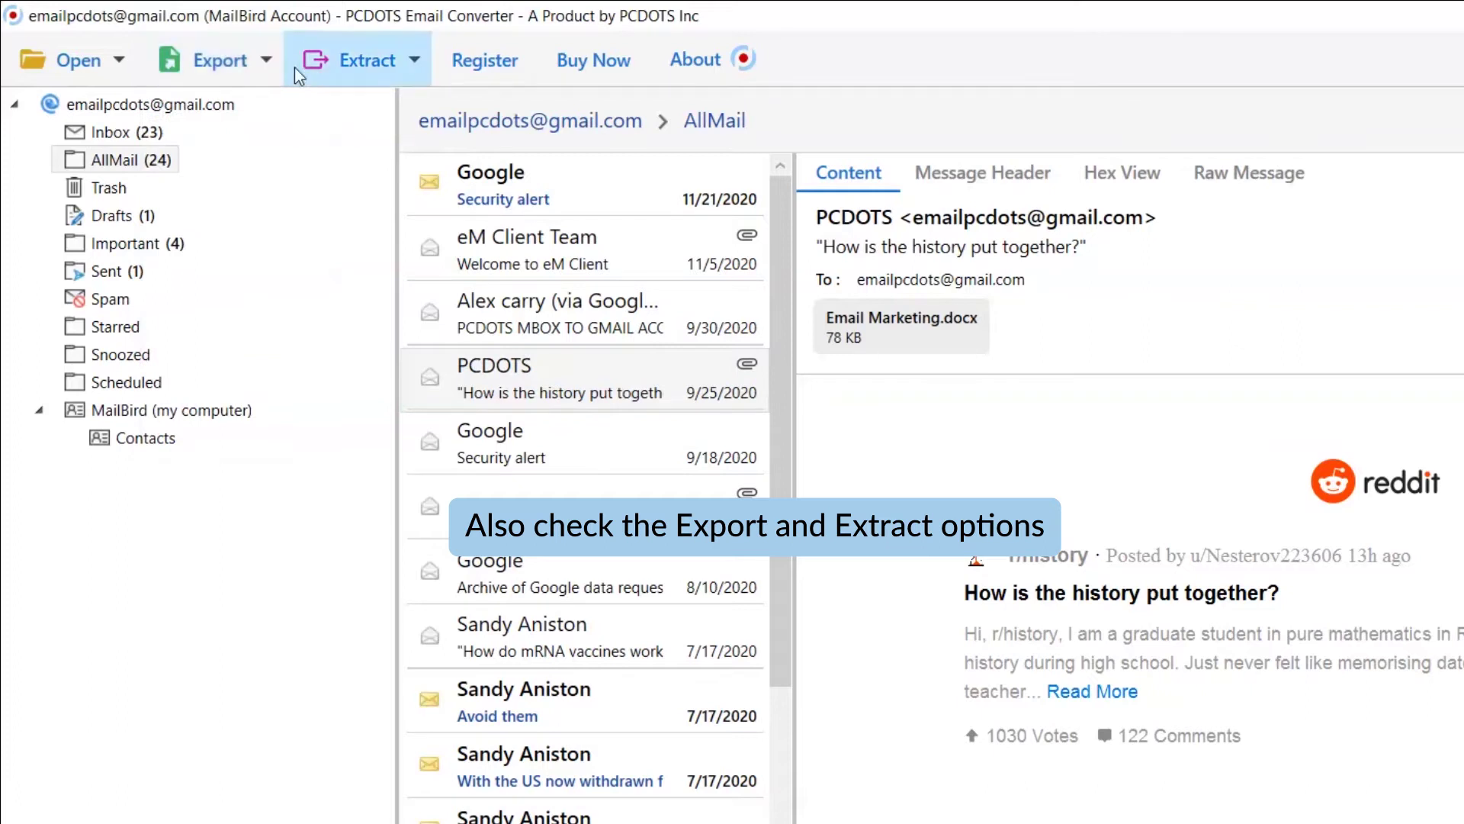
click(421, 64)
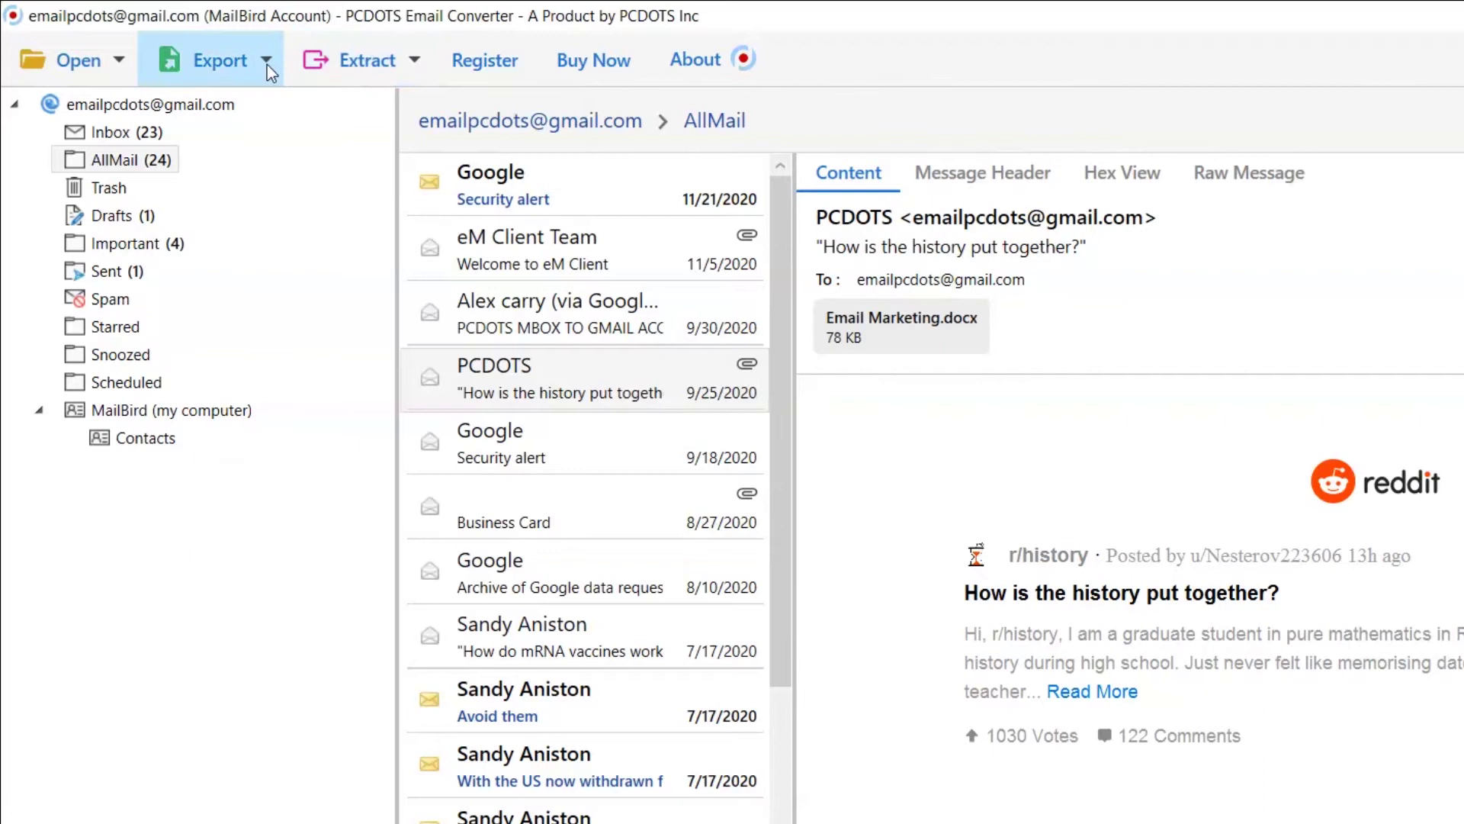
click(266, 65)
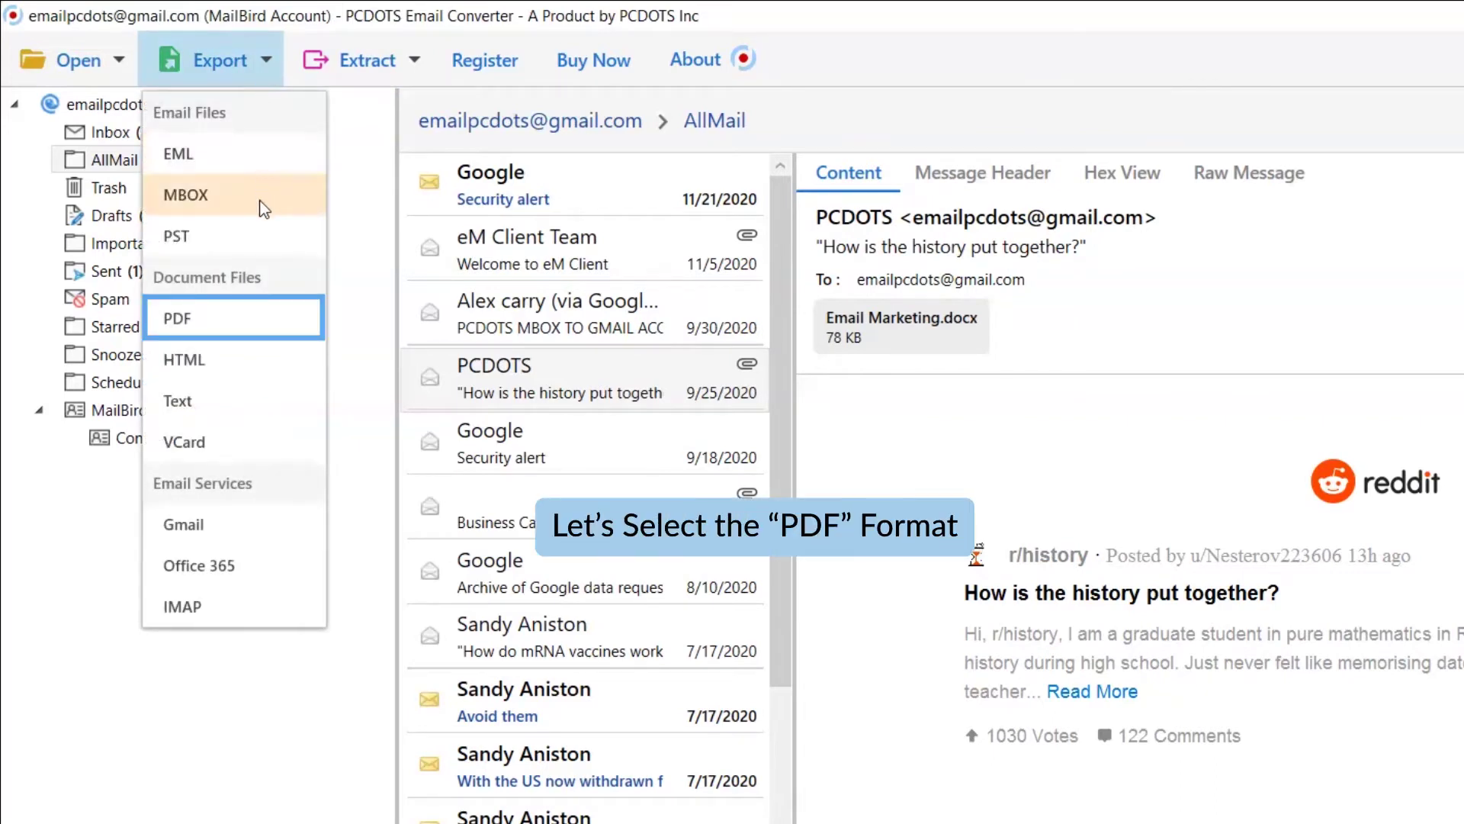
- Choose PDF export, keep Trash, Drafts and Important checked, and set Desktop\Output as destination
click(274, 324)
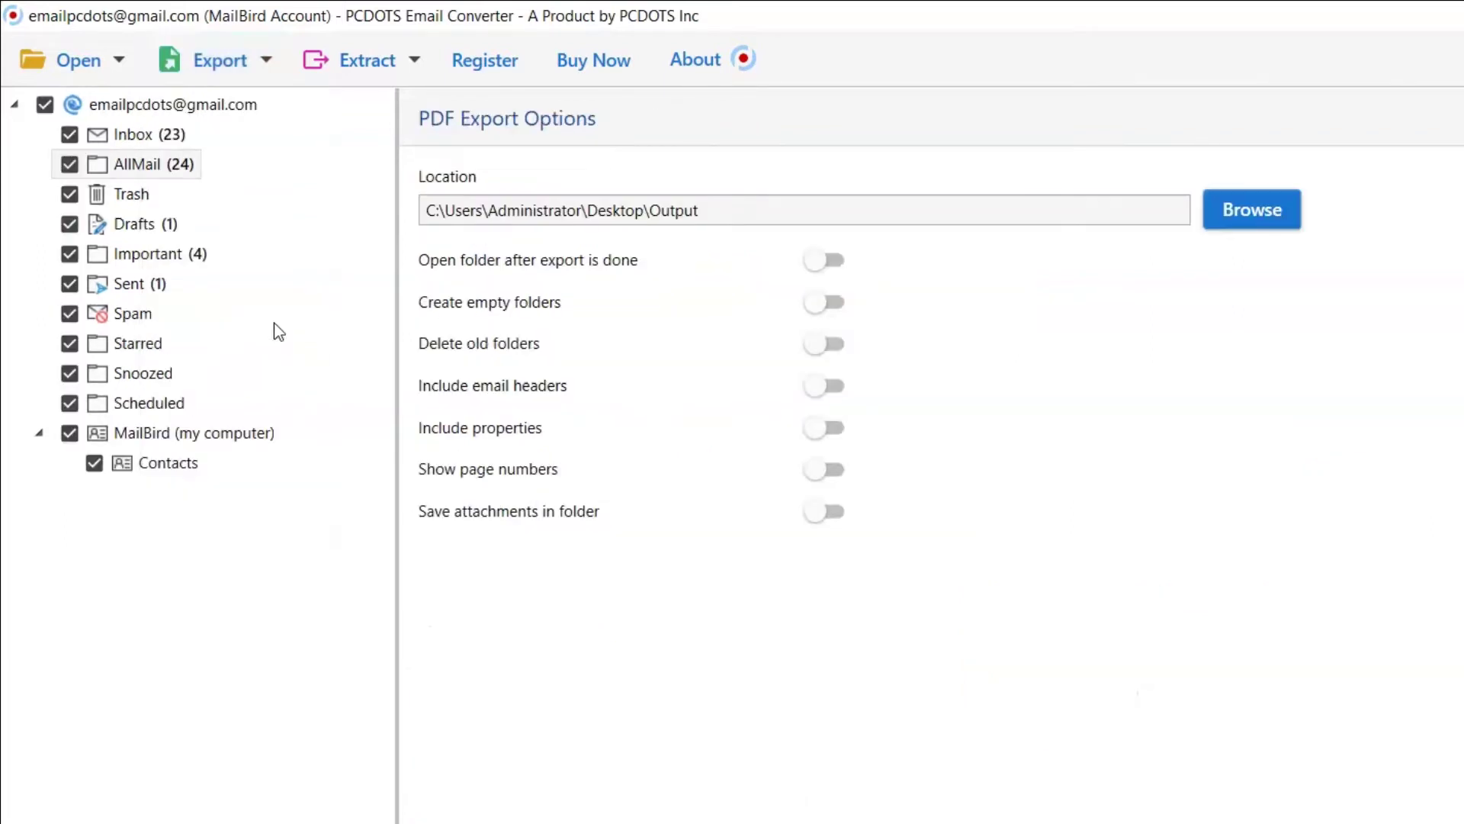
click(69, 193)
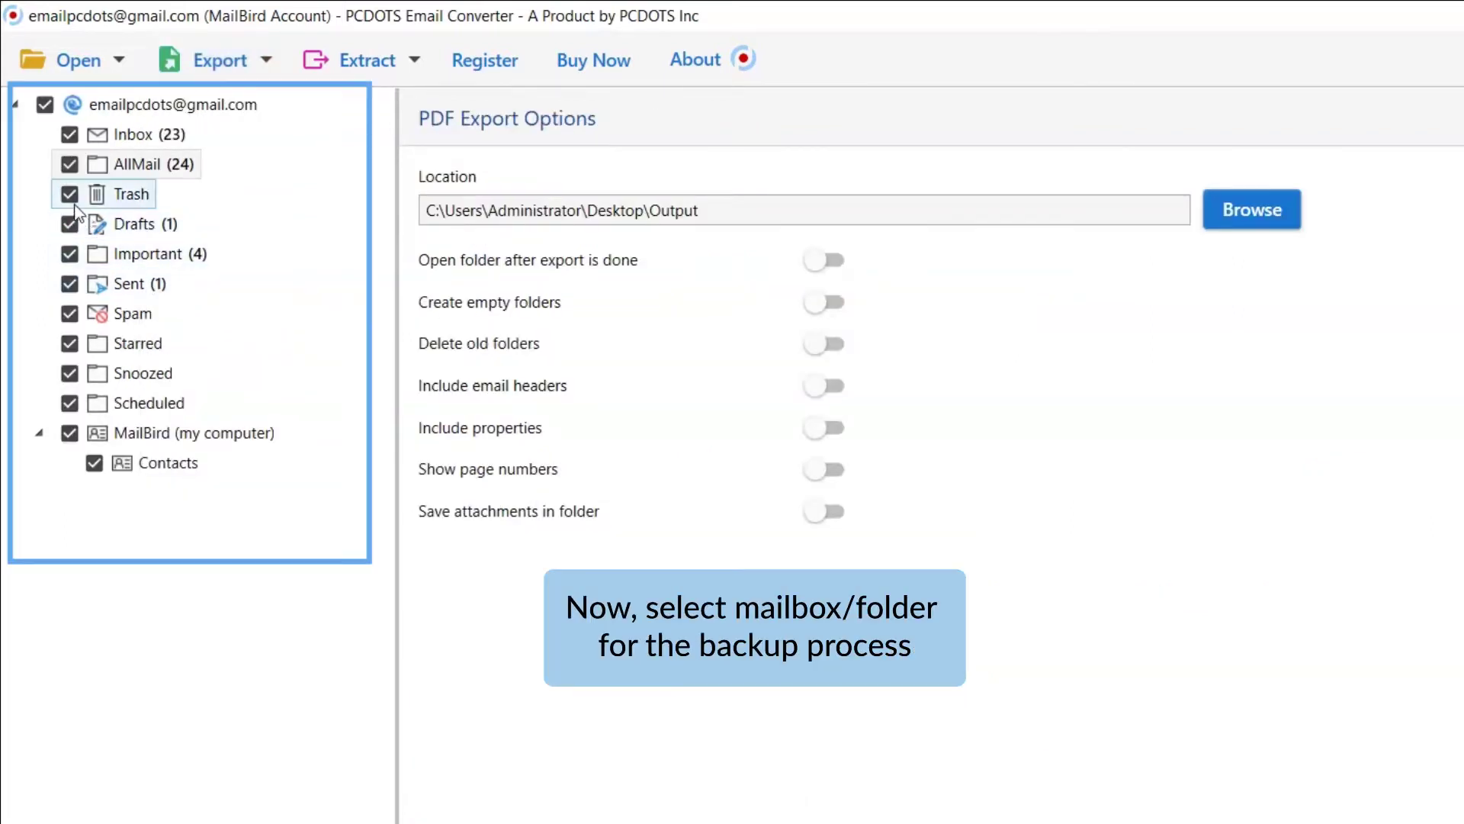
click(69, 223)
click(71, 253)
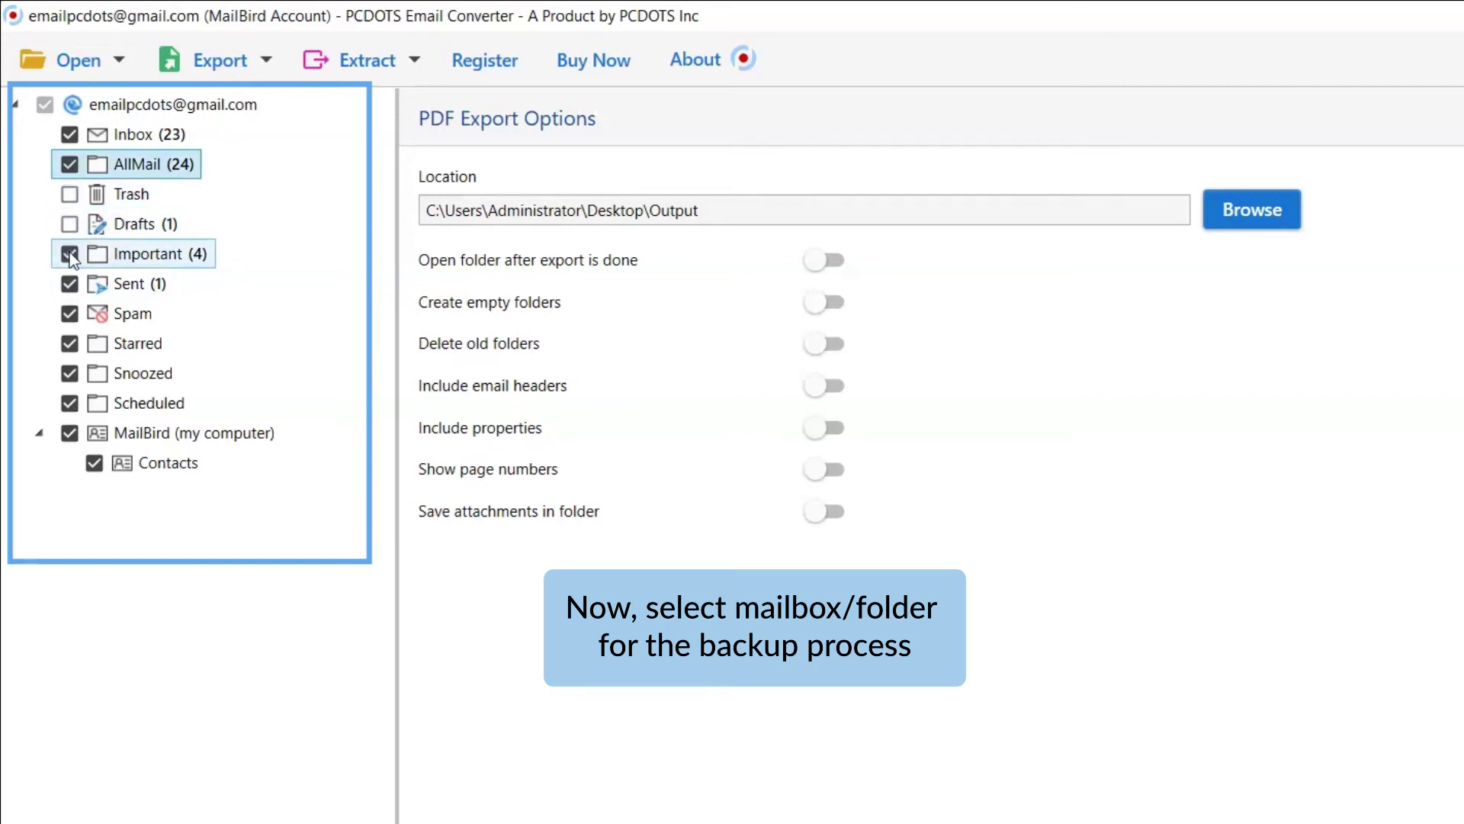
click(71, 253)
click(69, 223)
click(69, 194)
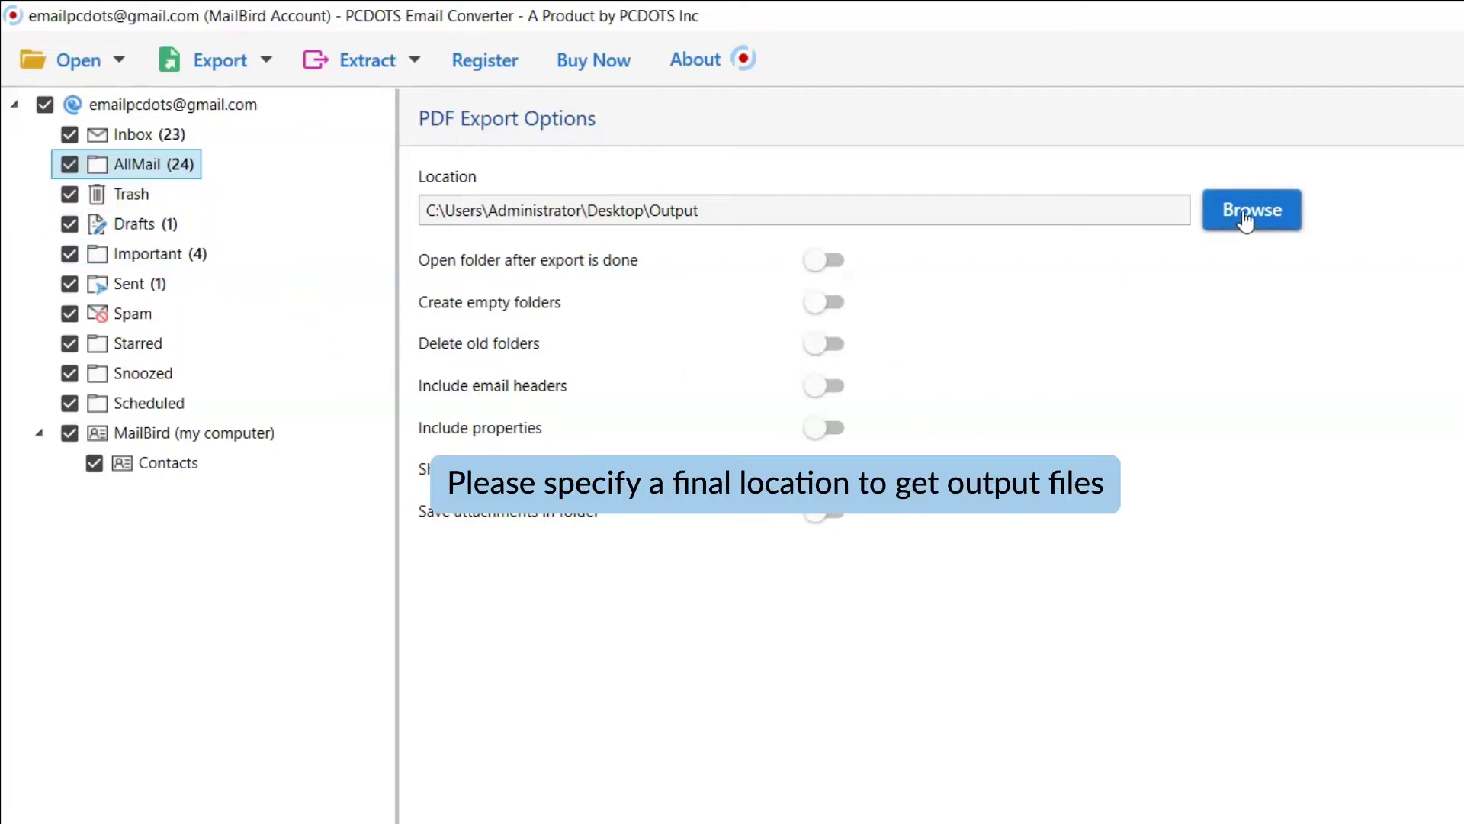
click(1246, 218)
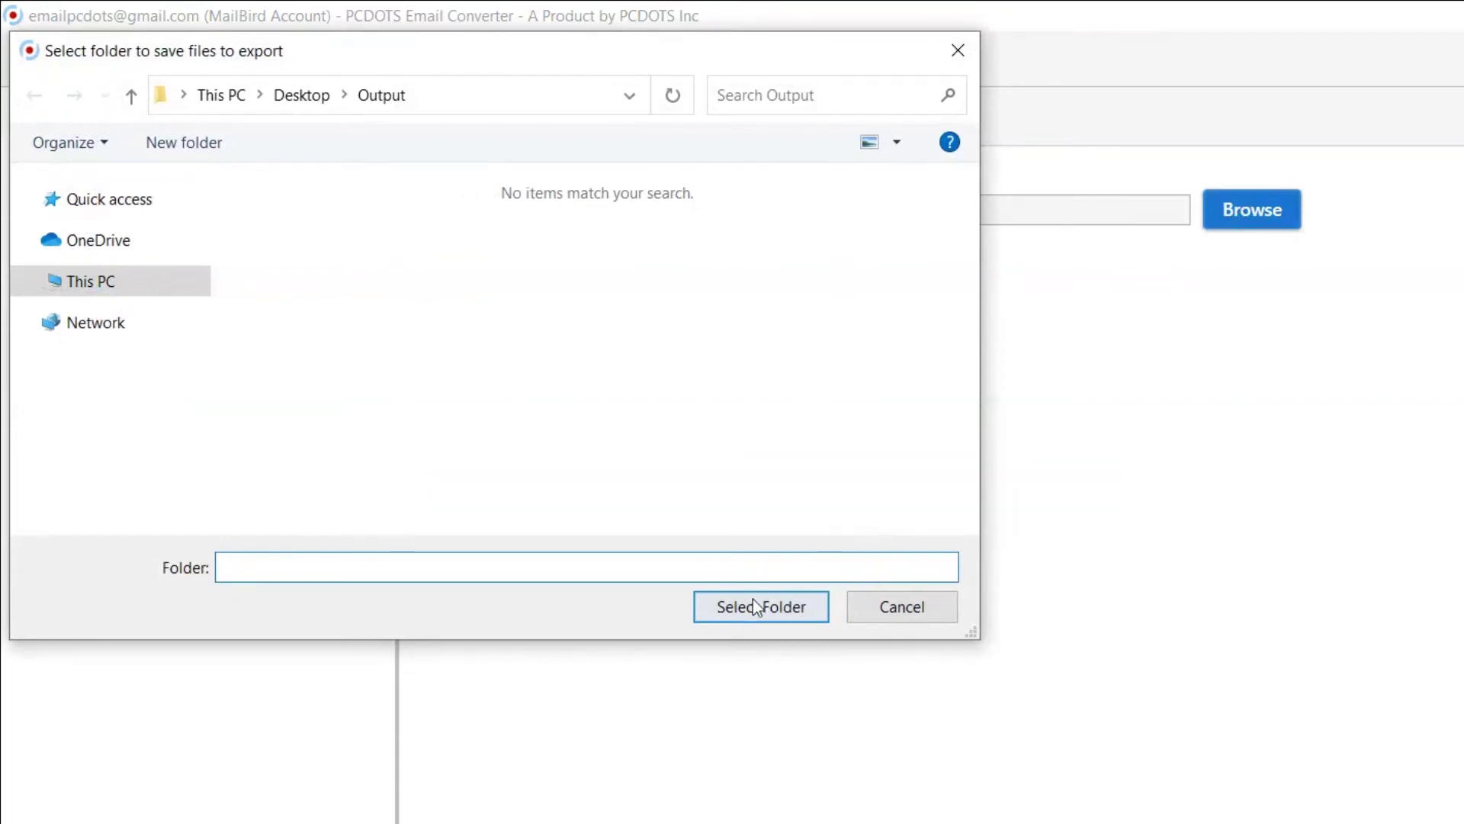
click(748, 608)
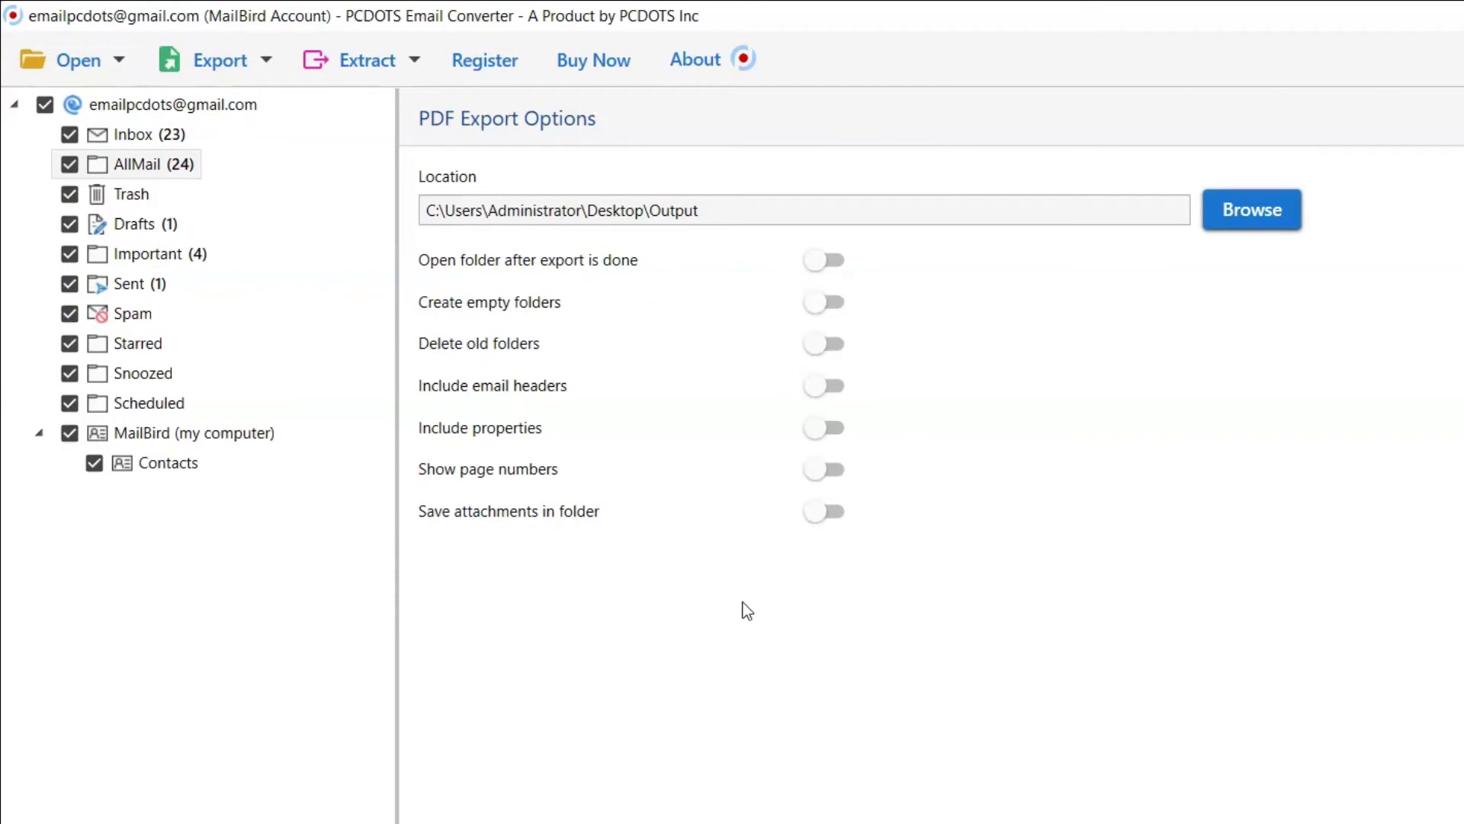
click(817, 259)
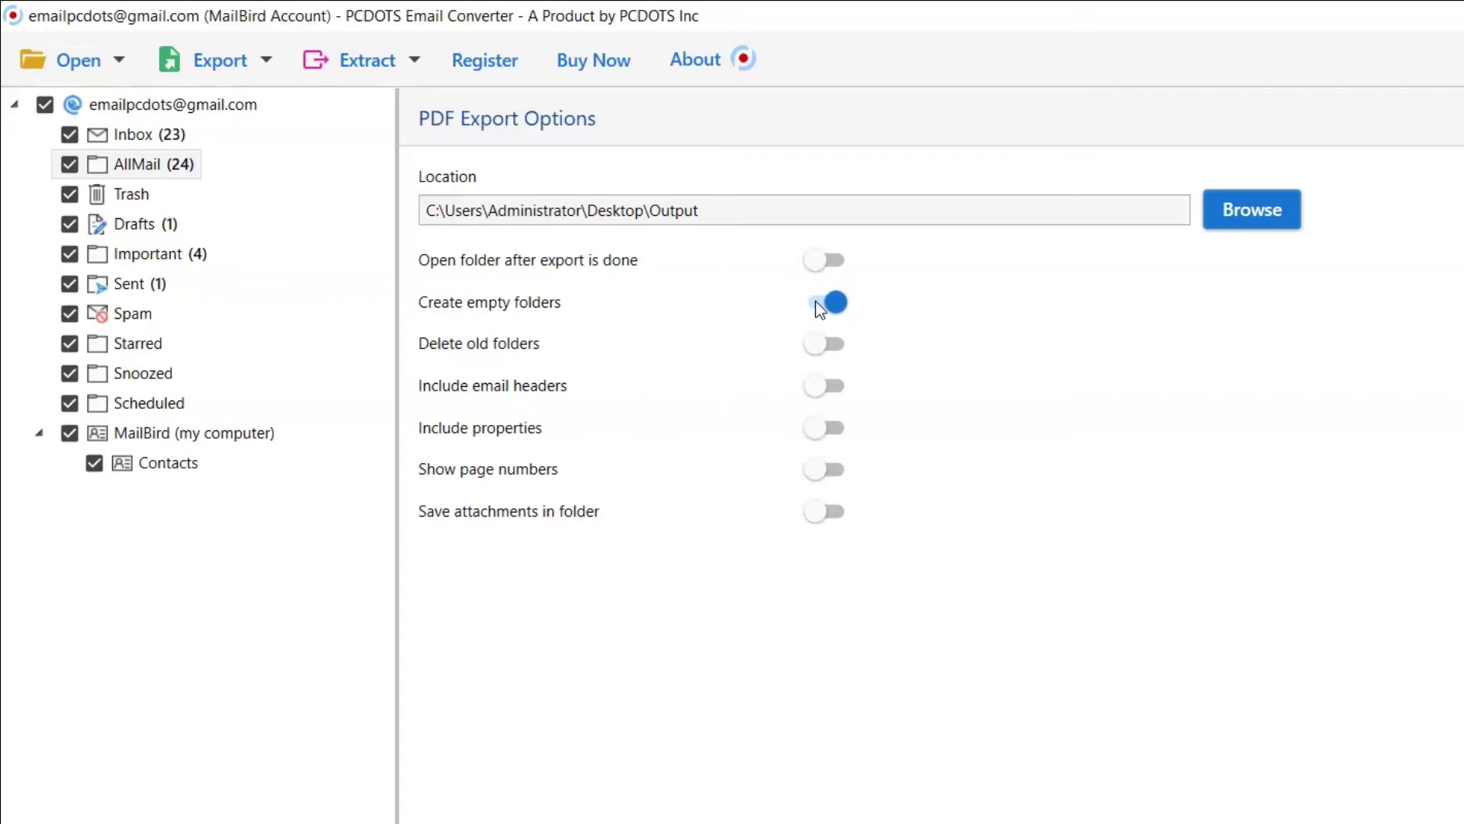
click(815, 301)
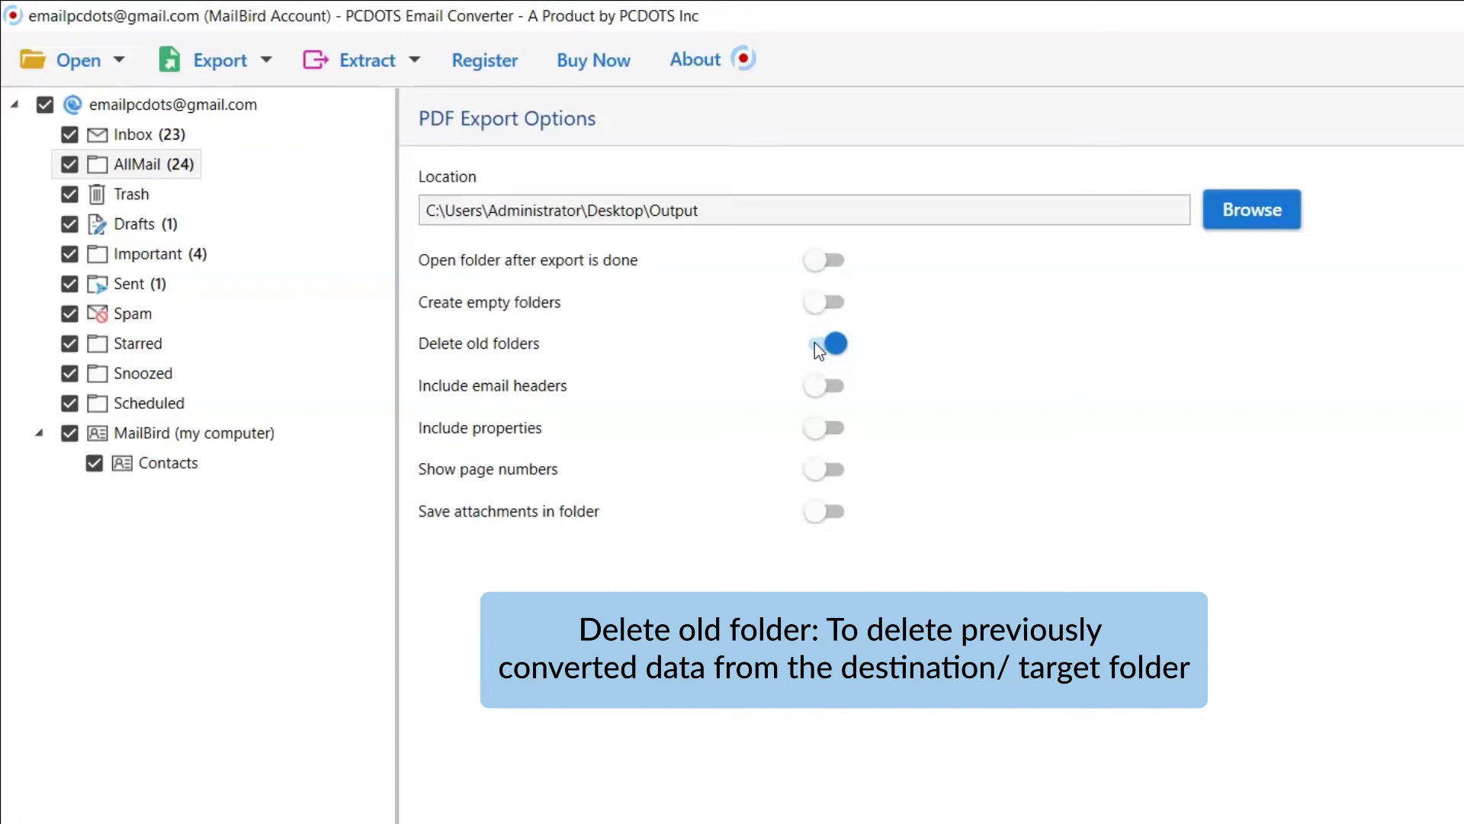
click(815, 342)
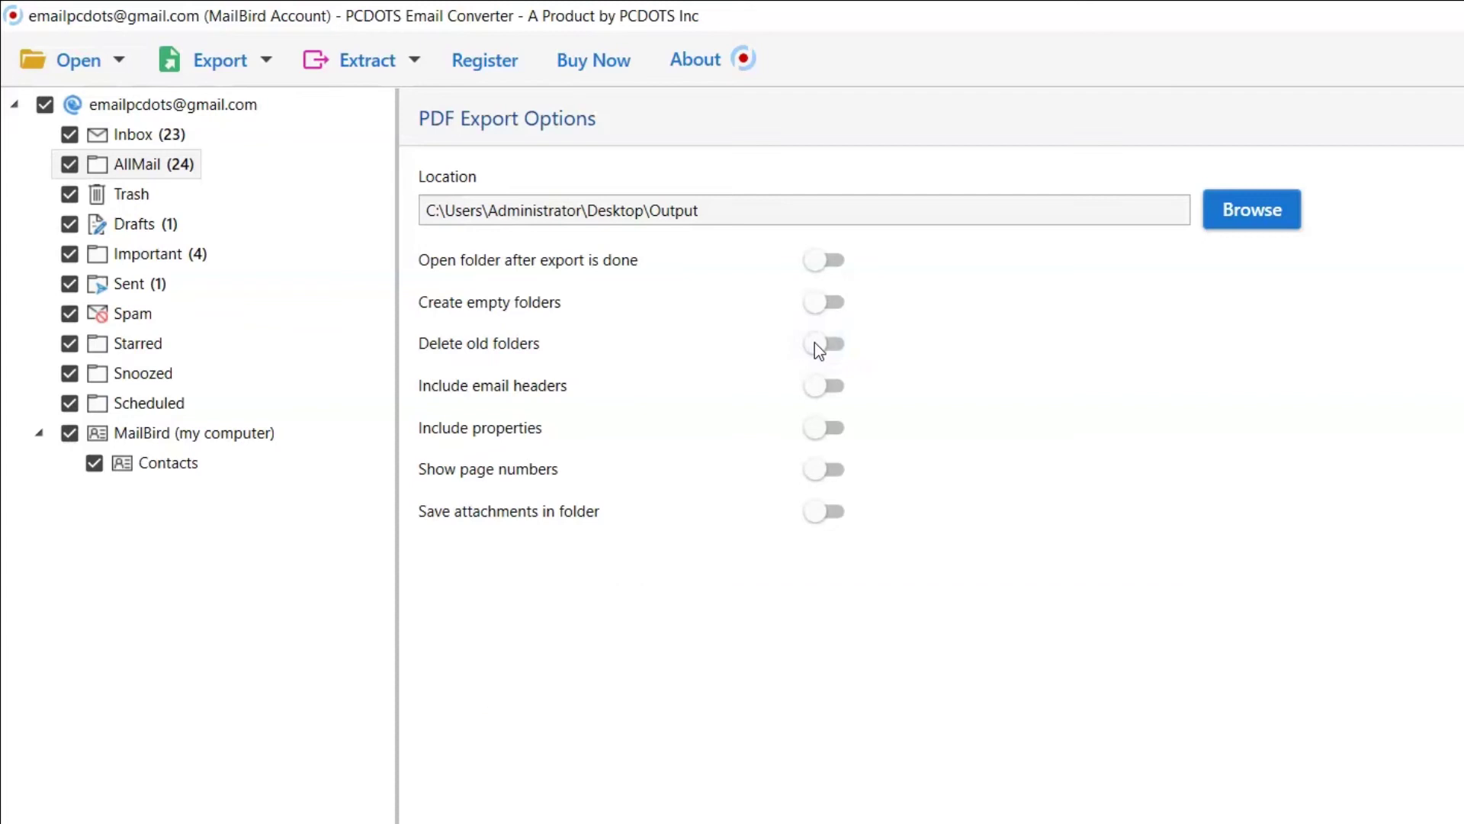
click(815, 390)
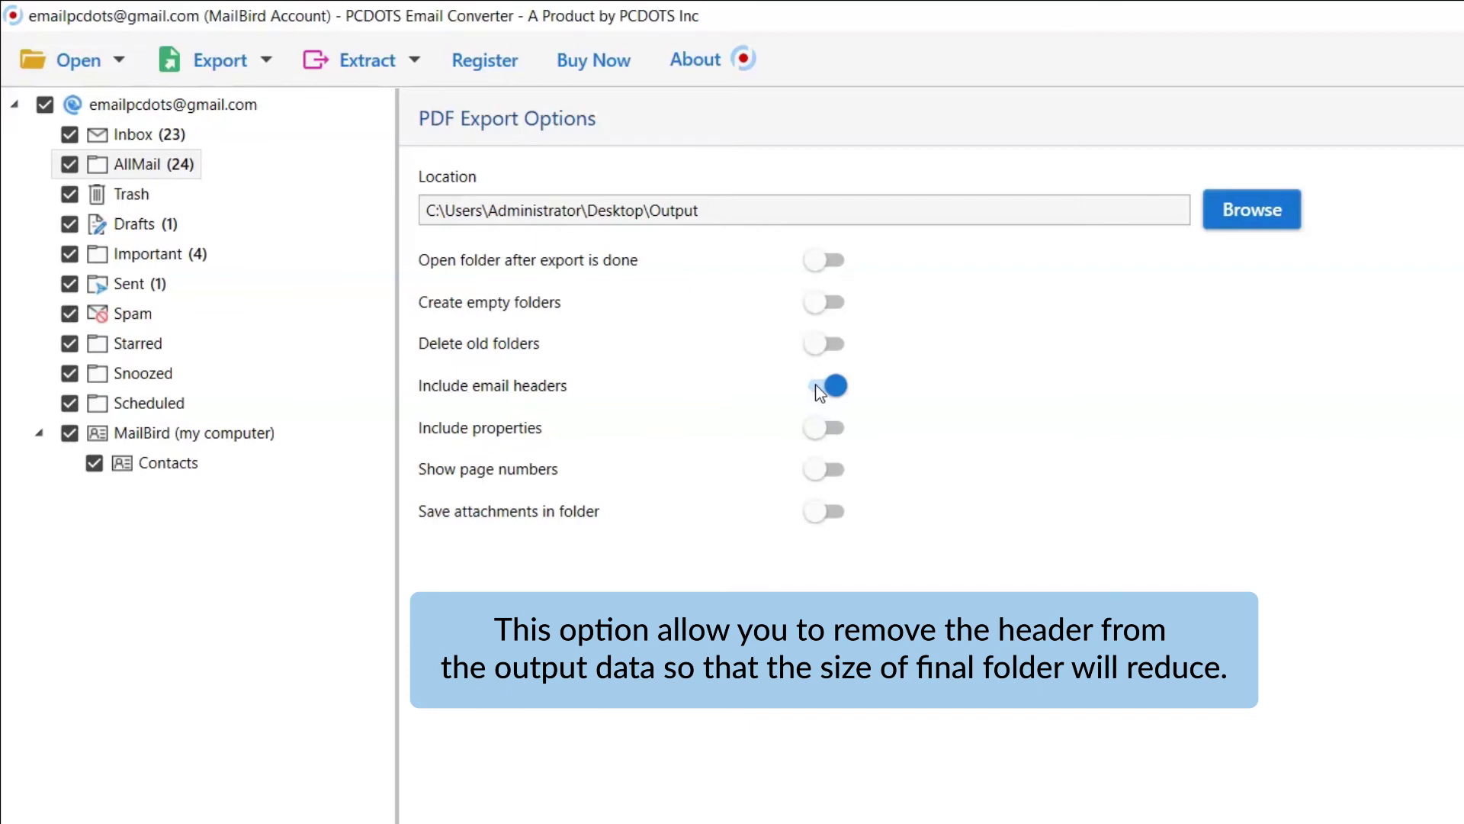
click(818, 391)
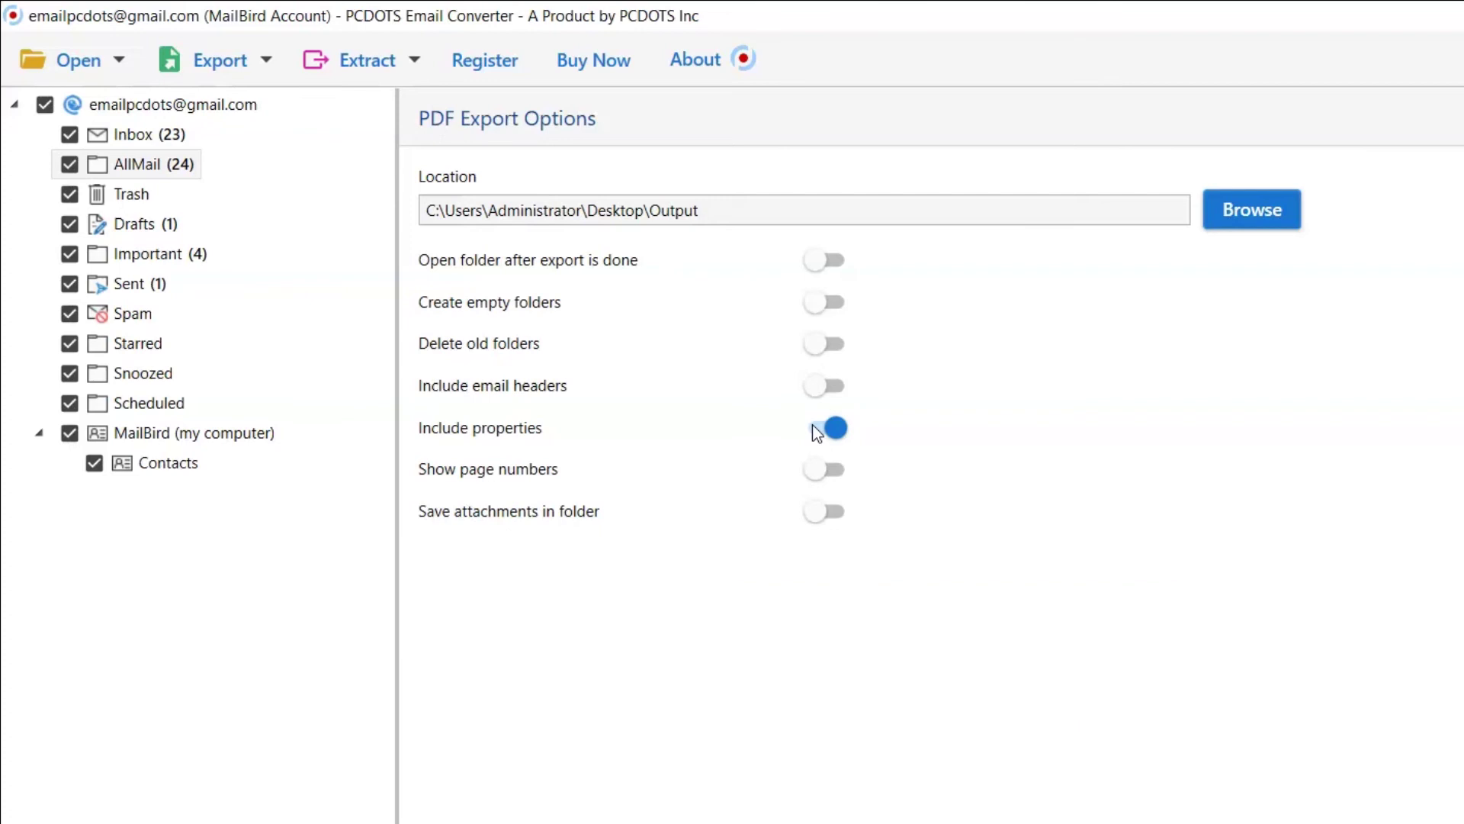
click(813, 425)
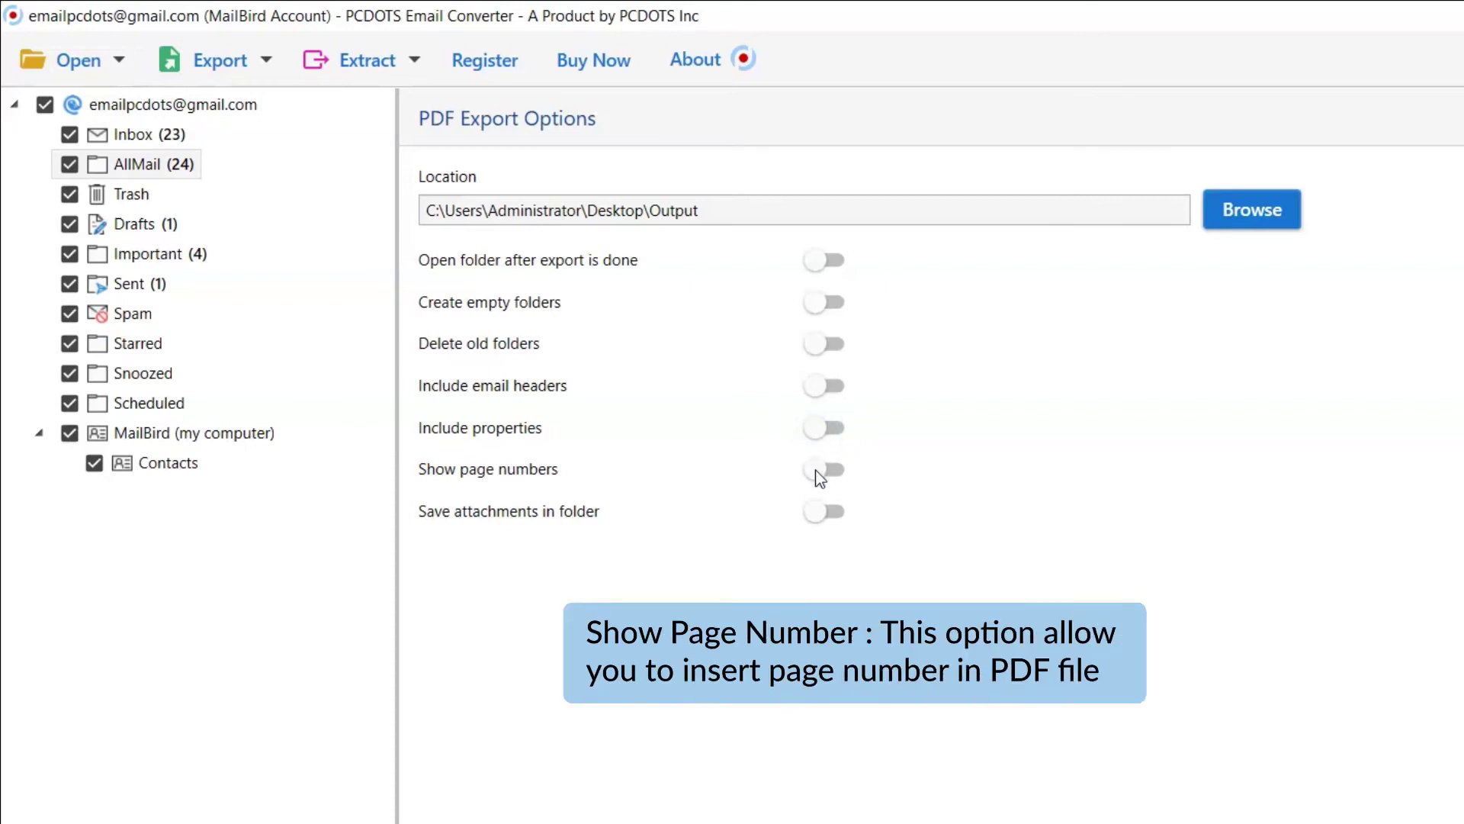
click(817, 473)
click(818, 475)
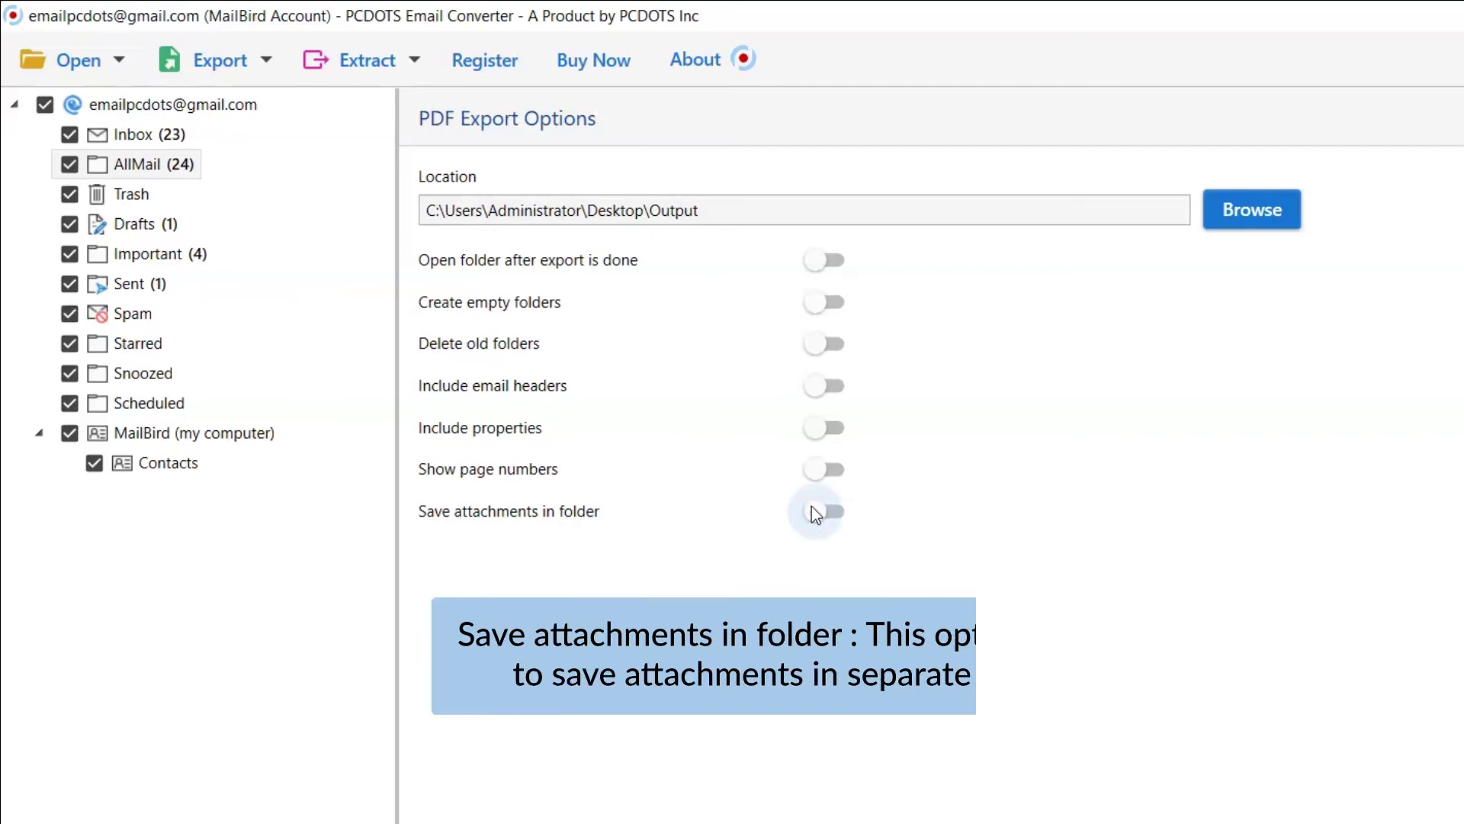
click(816, 511)
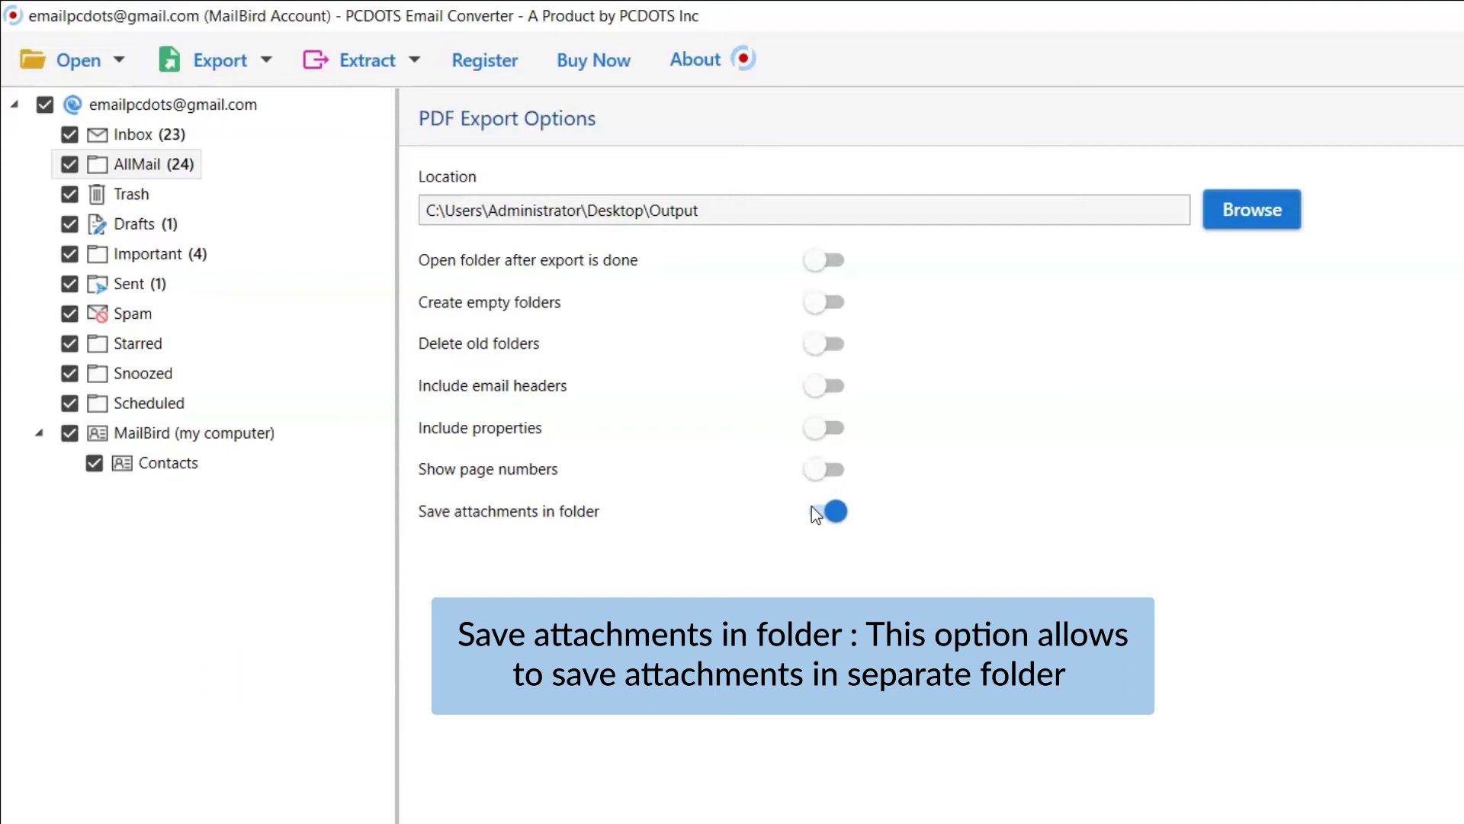
click(813, 508)
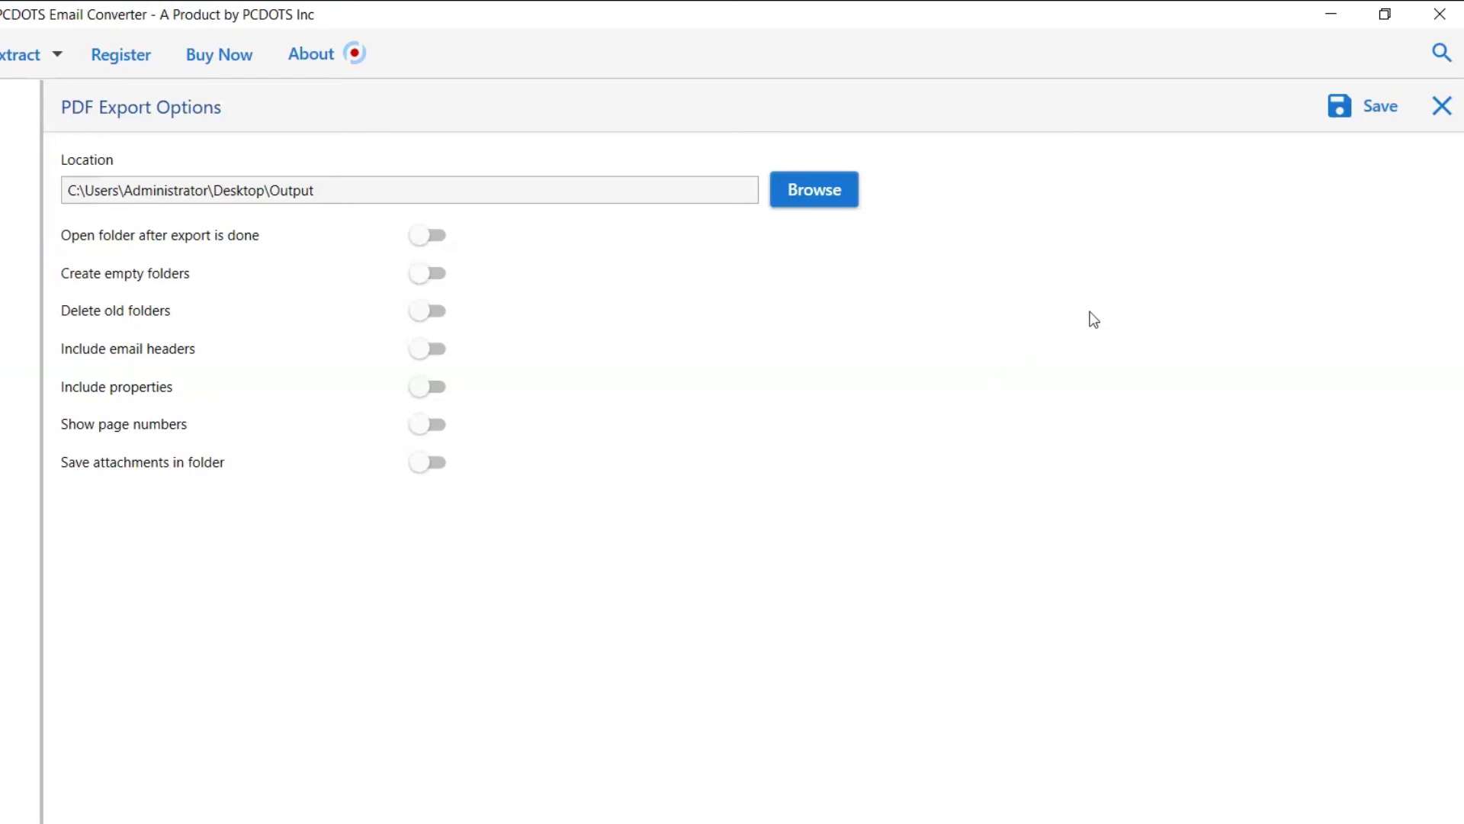
- Save the emails as PDFs to Desktop\Output and acknowledge the demo-edition limit notice
click(1368, 115)
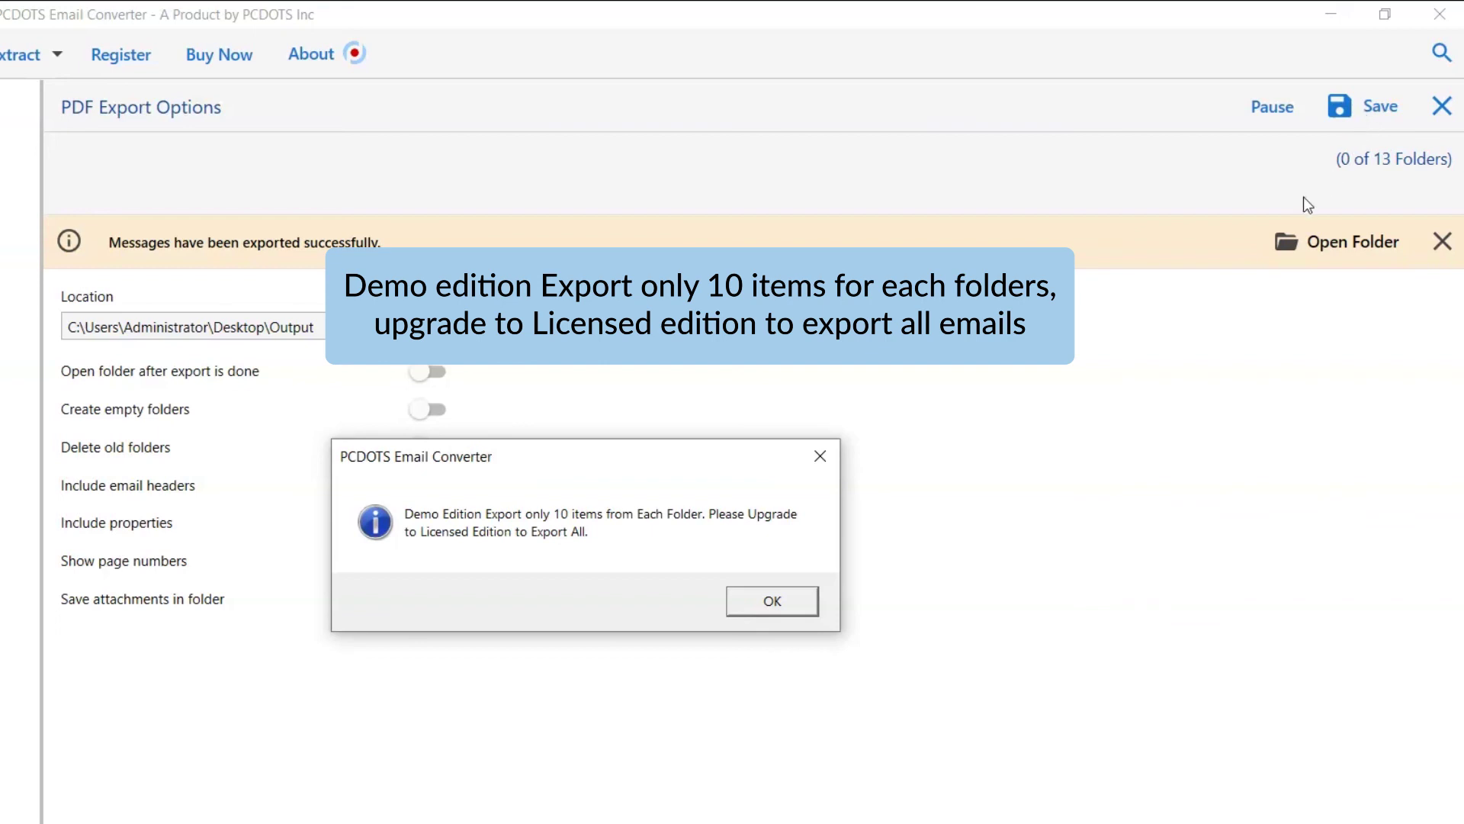
click(771, 602)
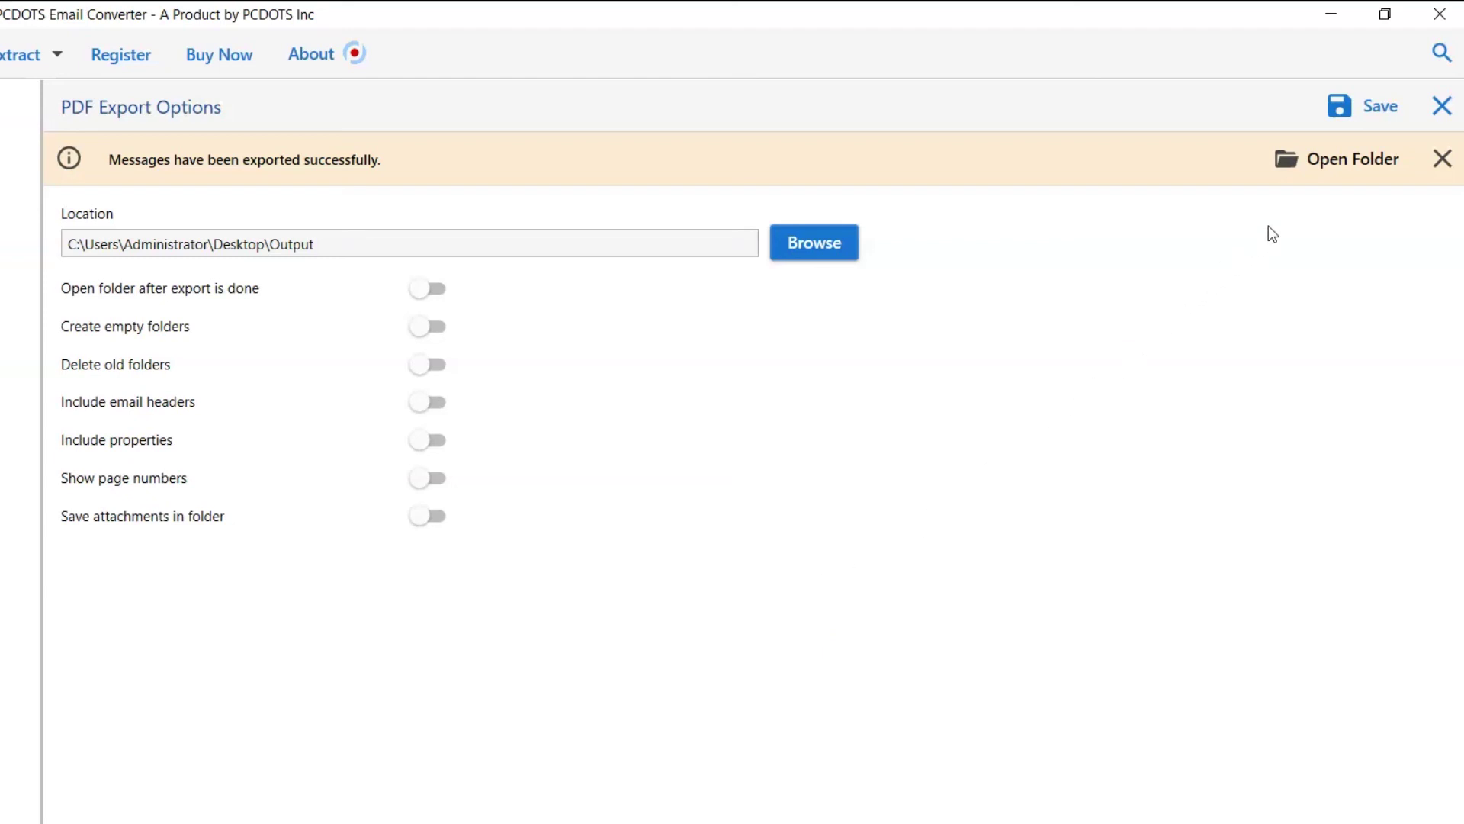
- Open the output folder and browse into the emailpcdots@gmail_com account's AllMail PDFs
click(1340, 169)
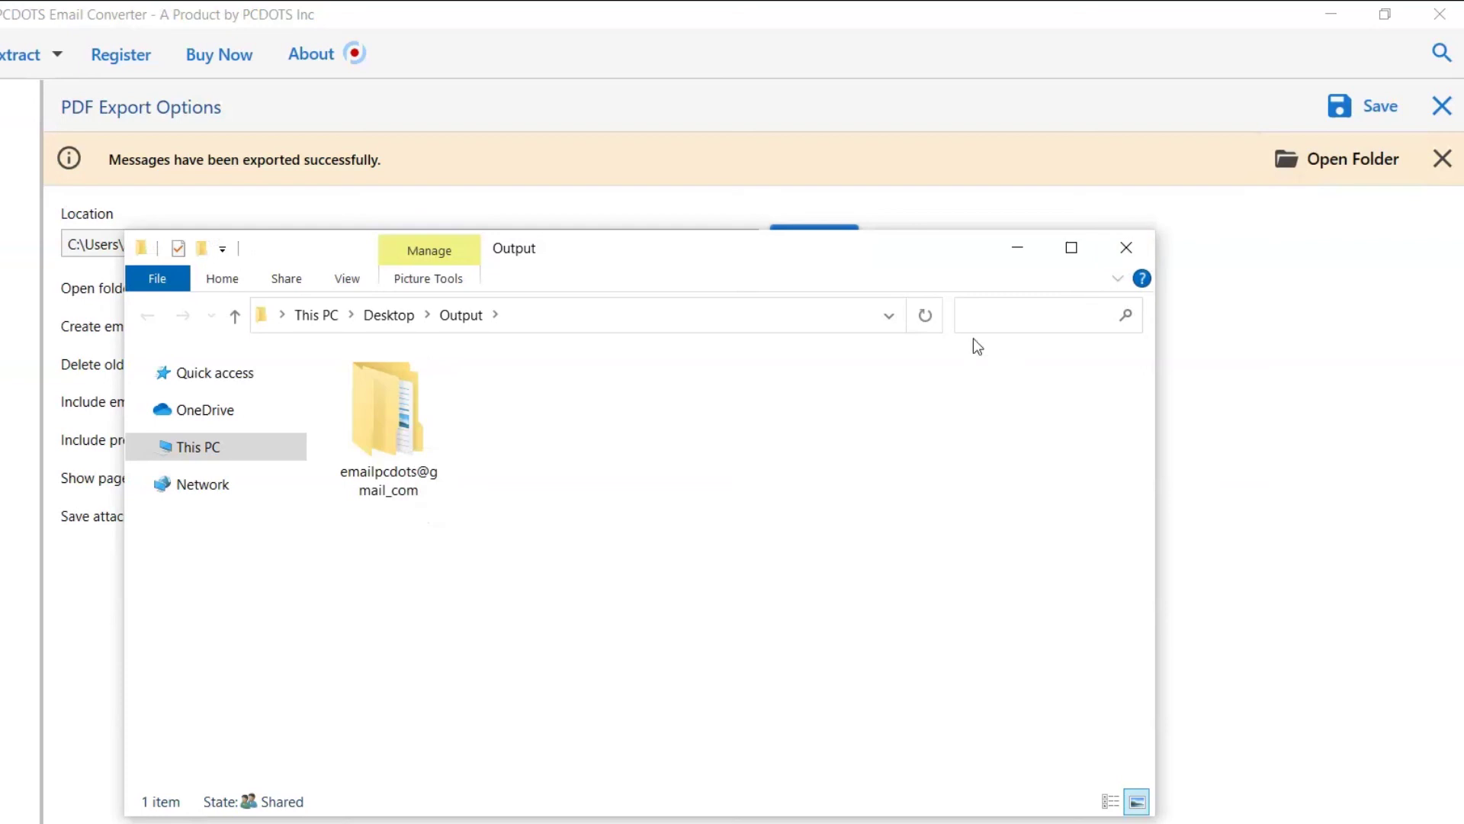
click(385, 424)
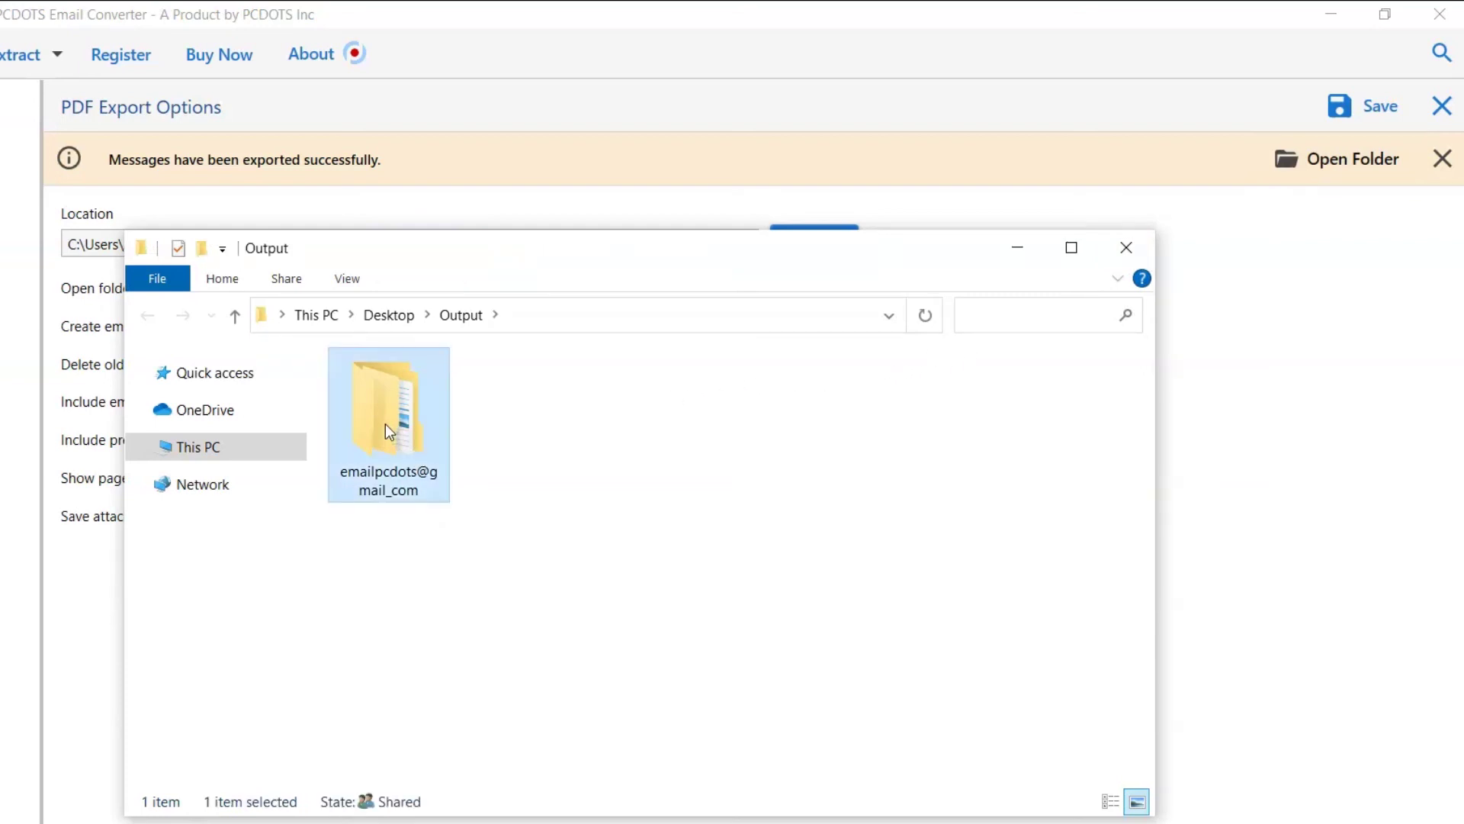
double_click(386, 424)
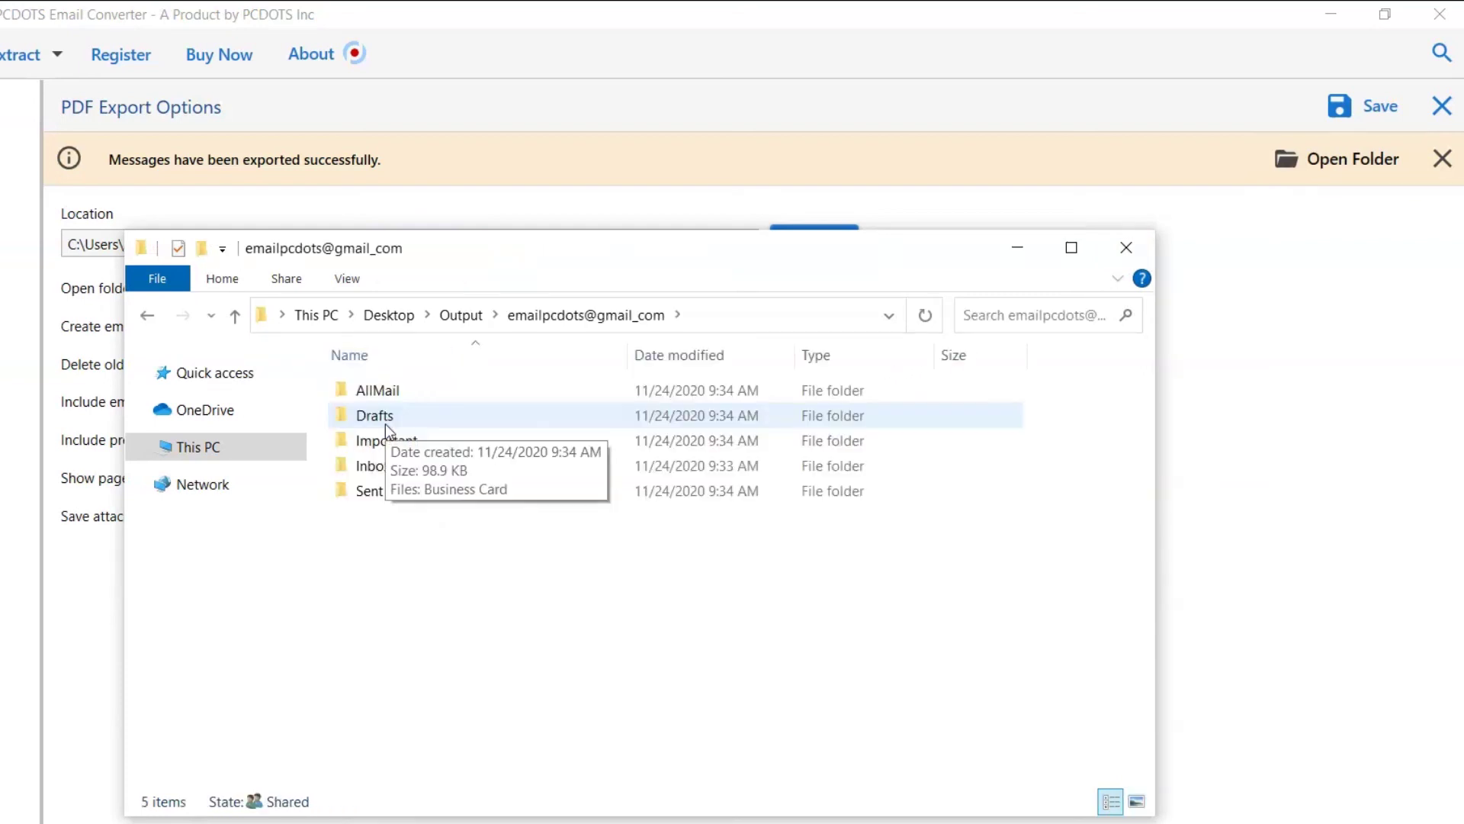
double_click(386, 394)
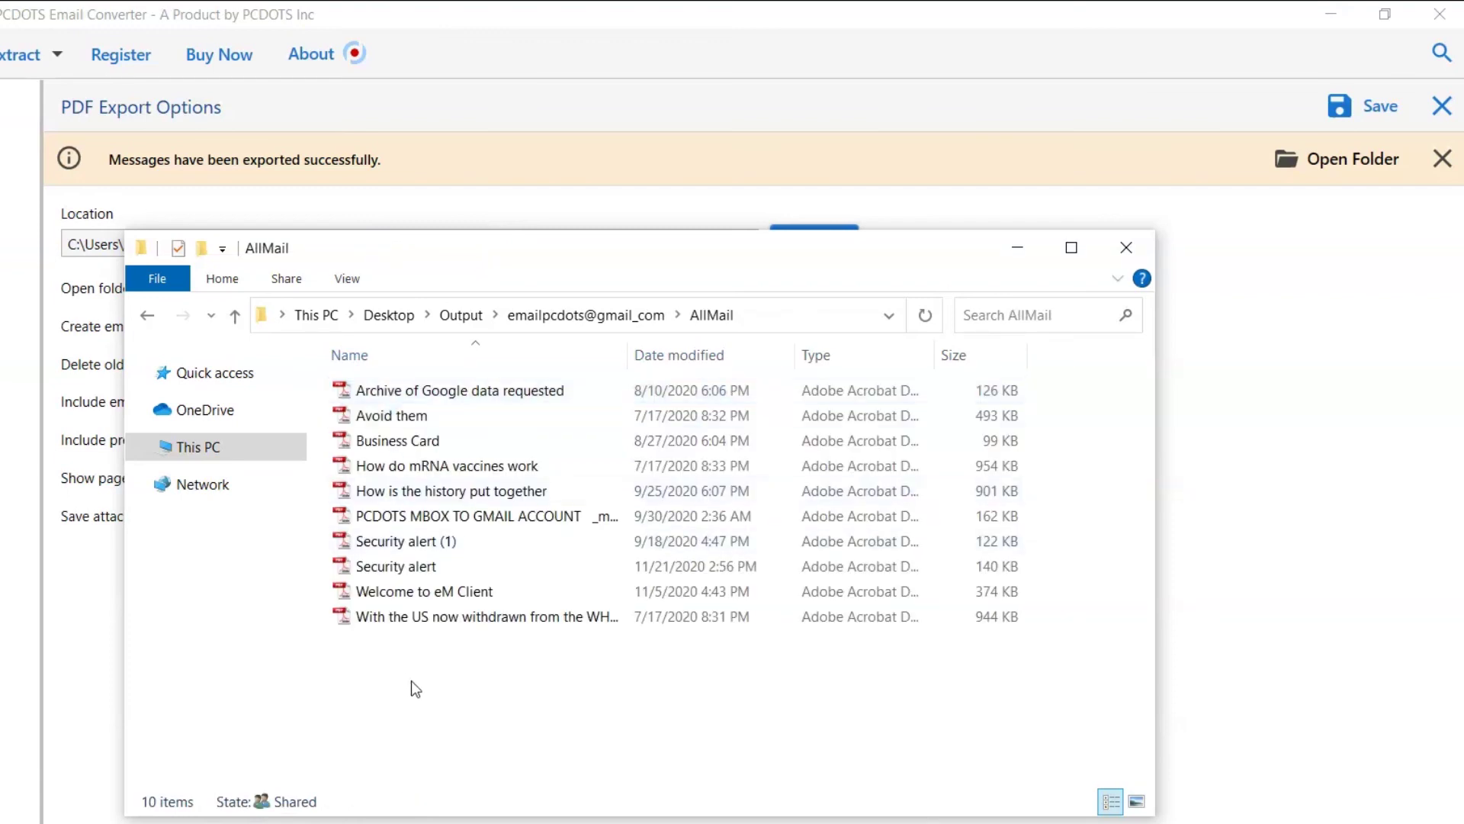